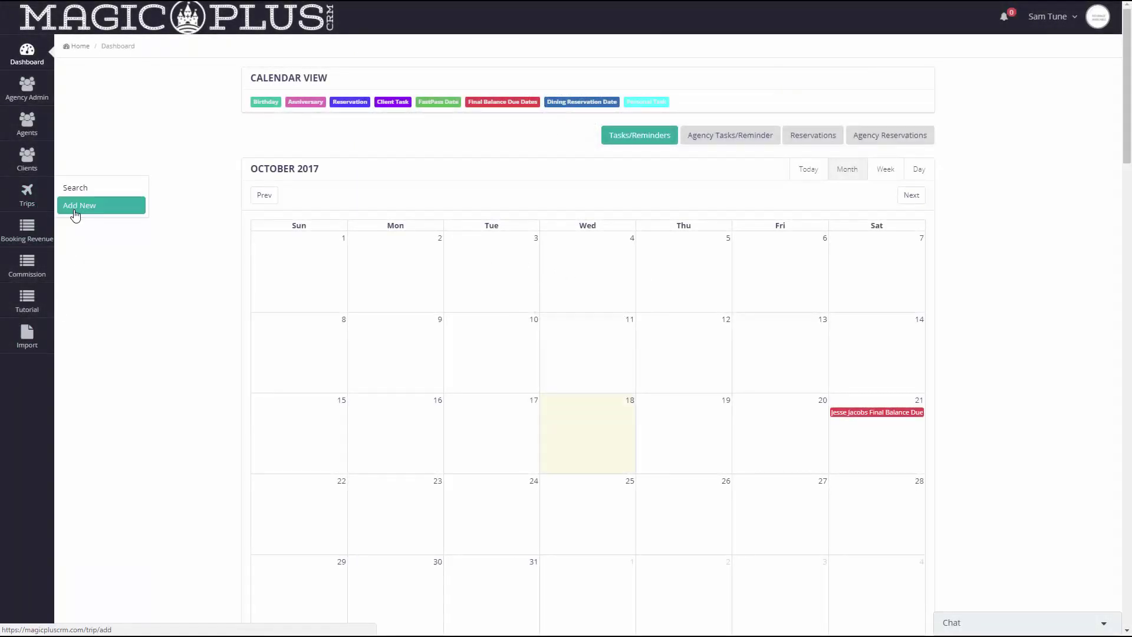
Step: Choose Trips > Add New in the sidebar to show the blank Trip Add form
click(75, 205)
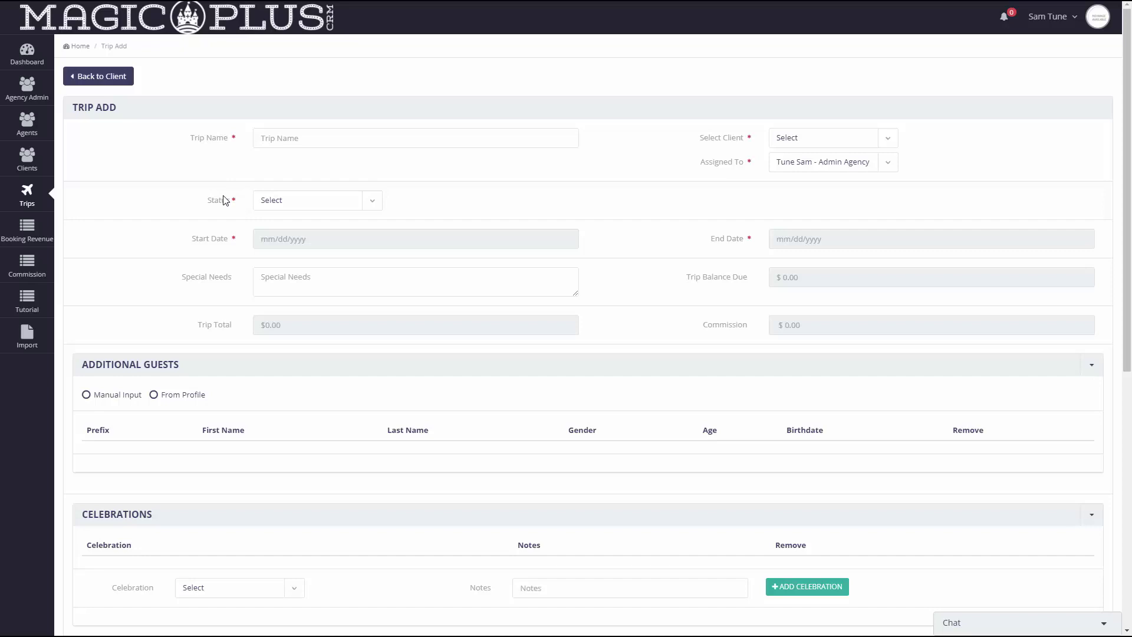
Step: Name the trip 'Armstrong Family Vacation' and link its client, keeping the current agent
click(304, 140)
text(Ar)
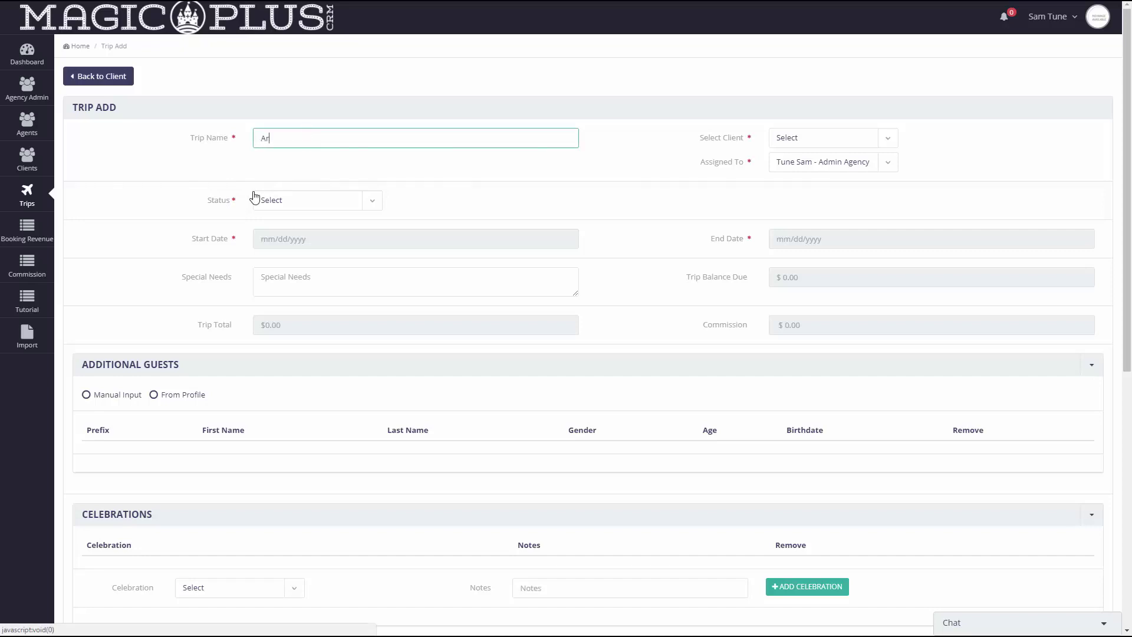
text(mstrong F)
text(amily )
text(Vacation)
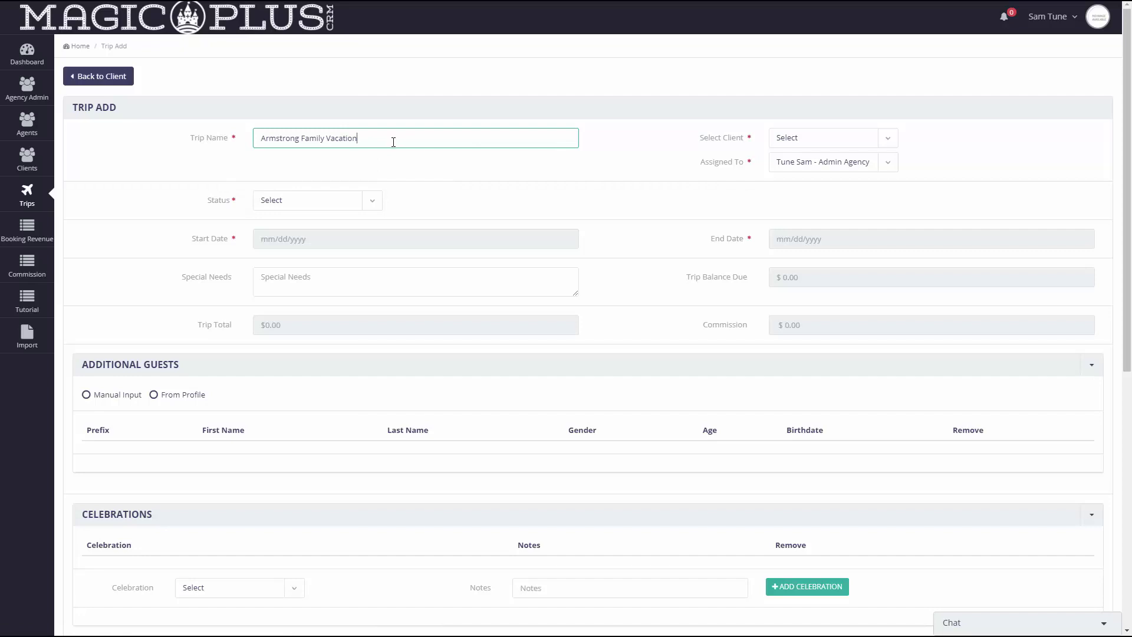
click(889, 141)
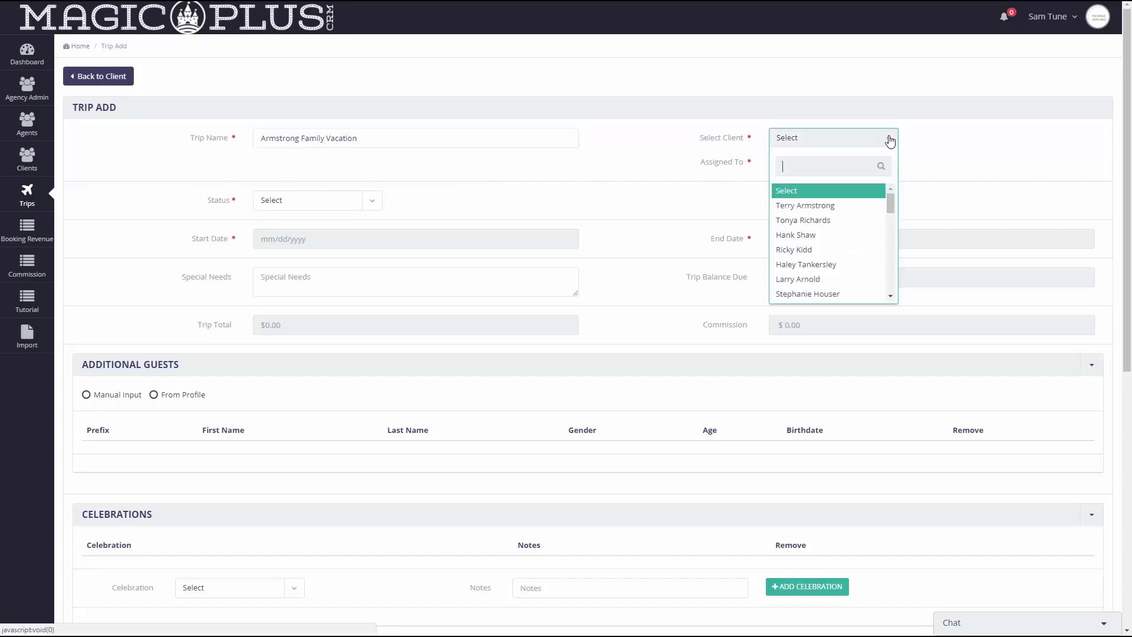
click(819, 212)
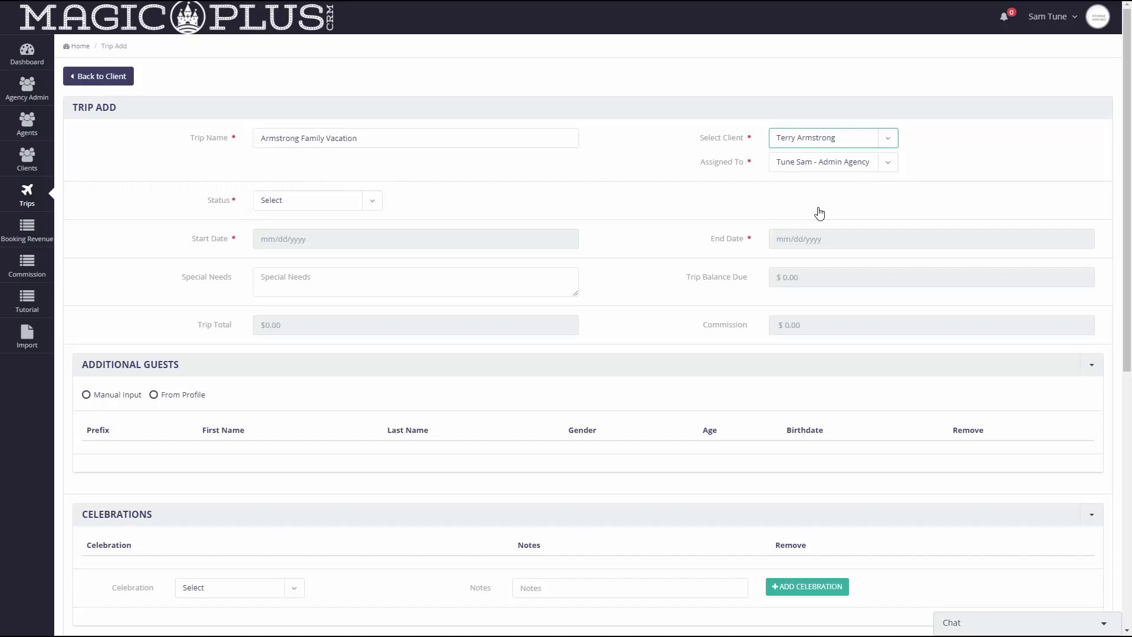
click(894, 170)
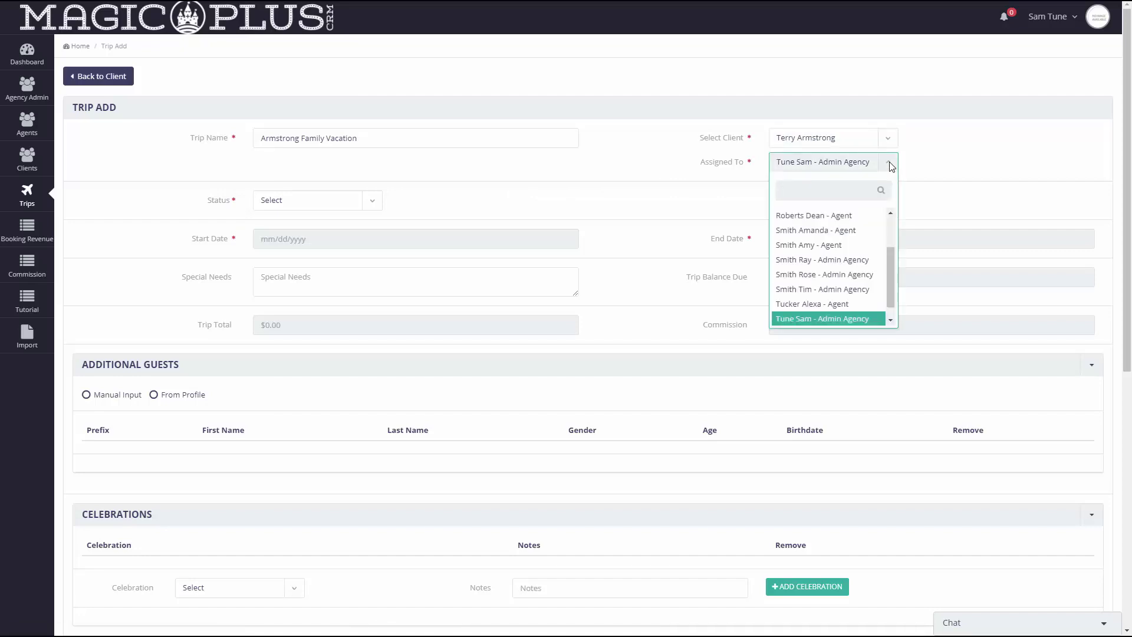
click(891, 167)
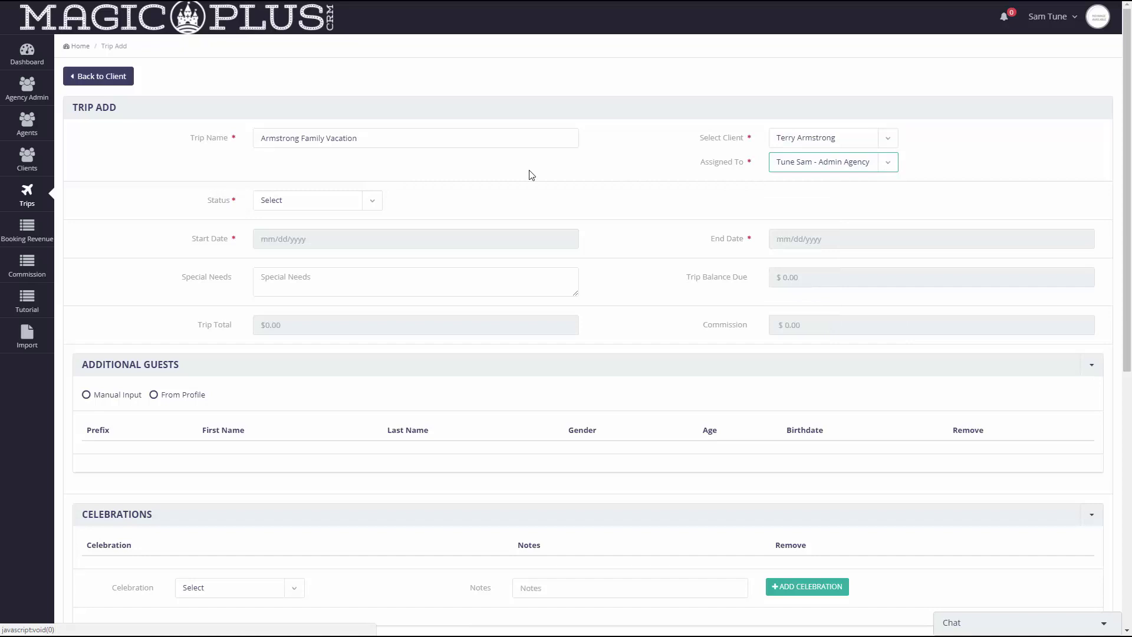
Step: Mark the trip Booked, running 10/25/2017 to 10/31/2017
click(373, 202)
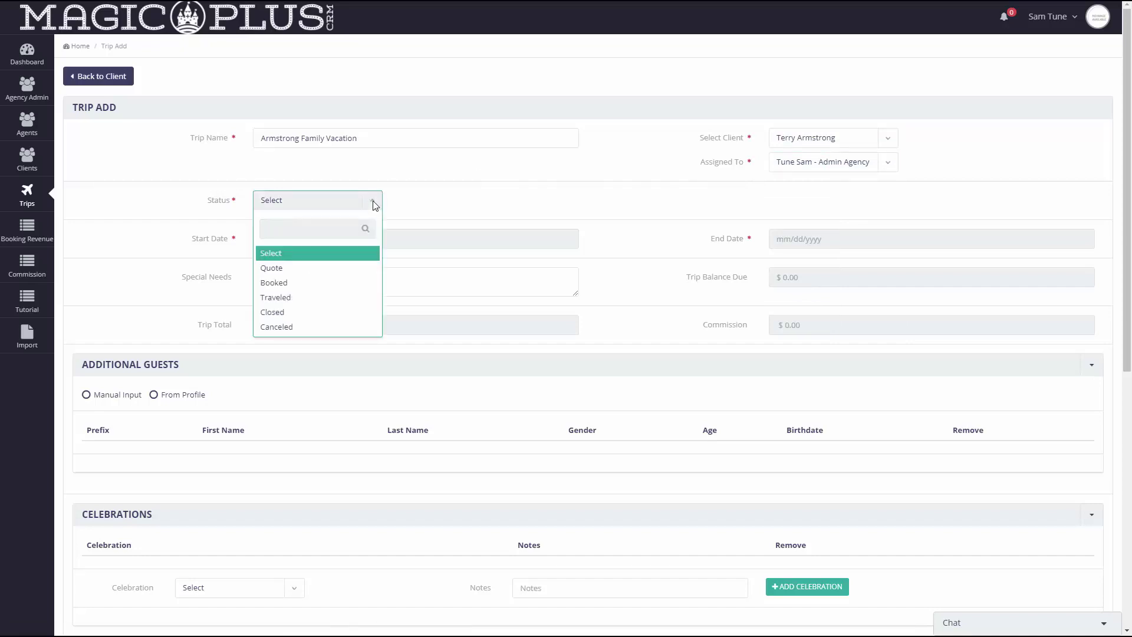
click(366, 283)
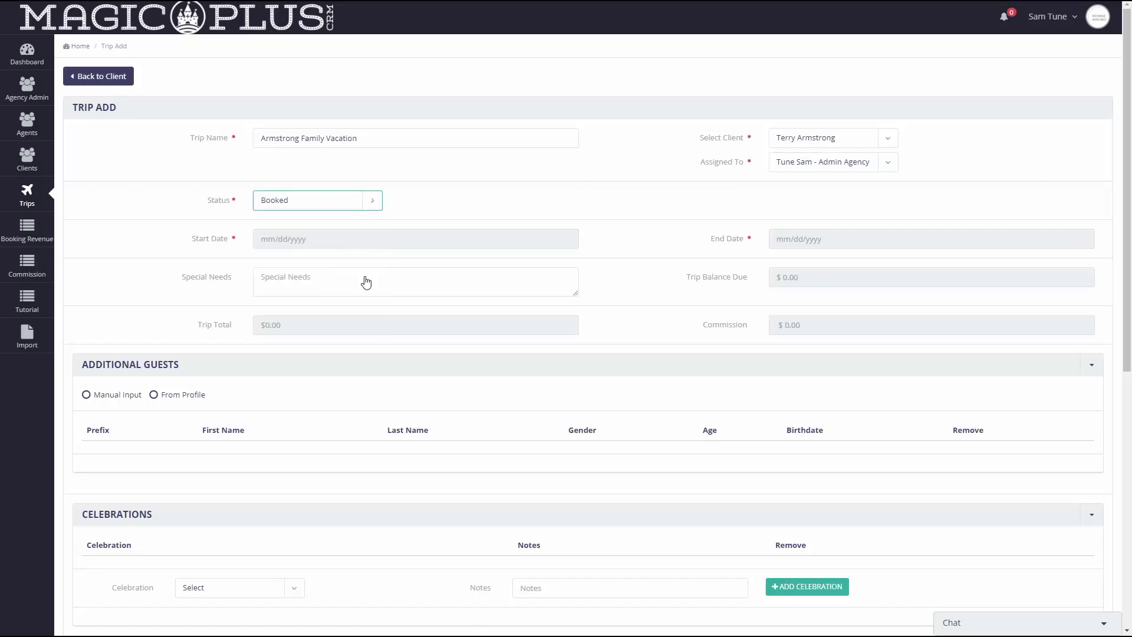
click(366, 239)
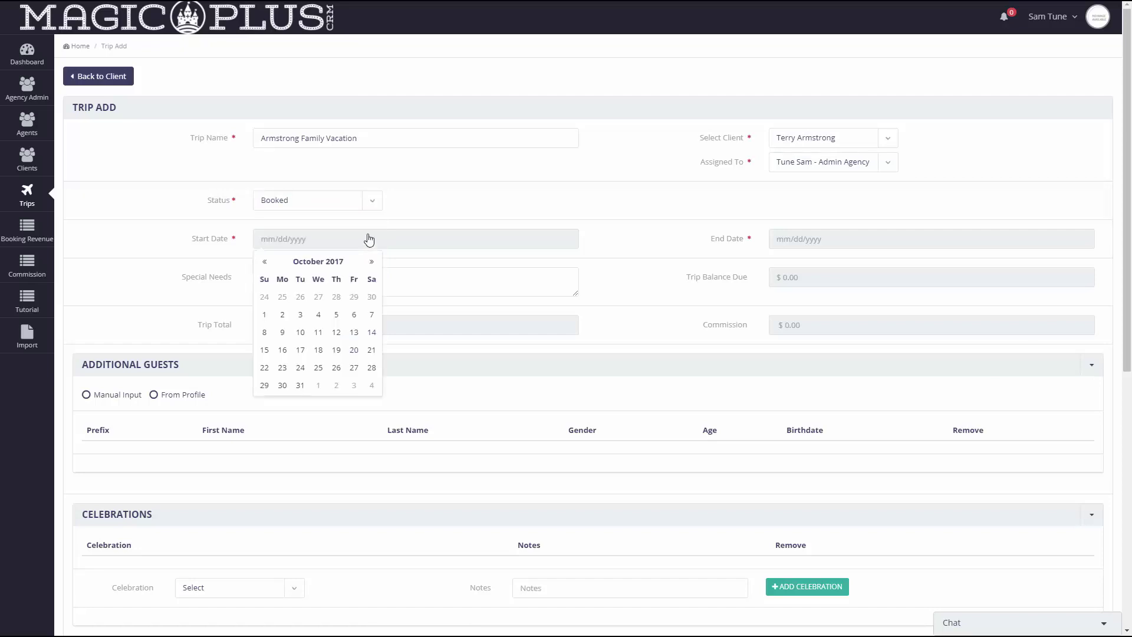
click(324, 369)
click(840, 238)
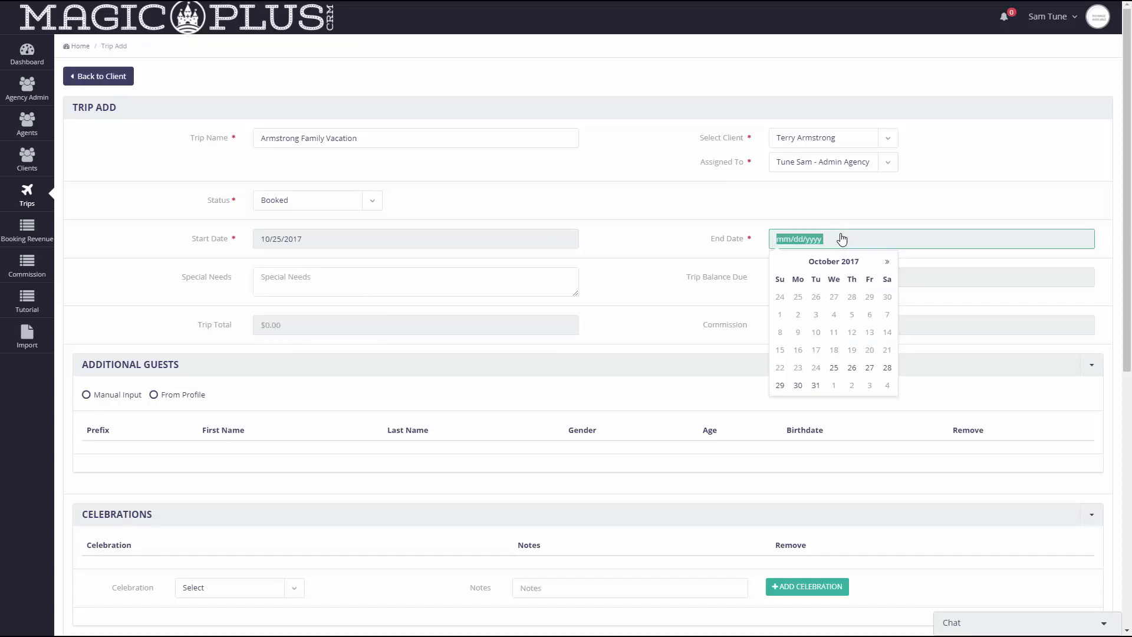
click(816, 385)
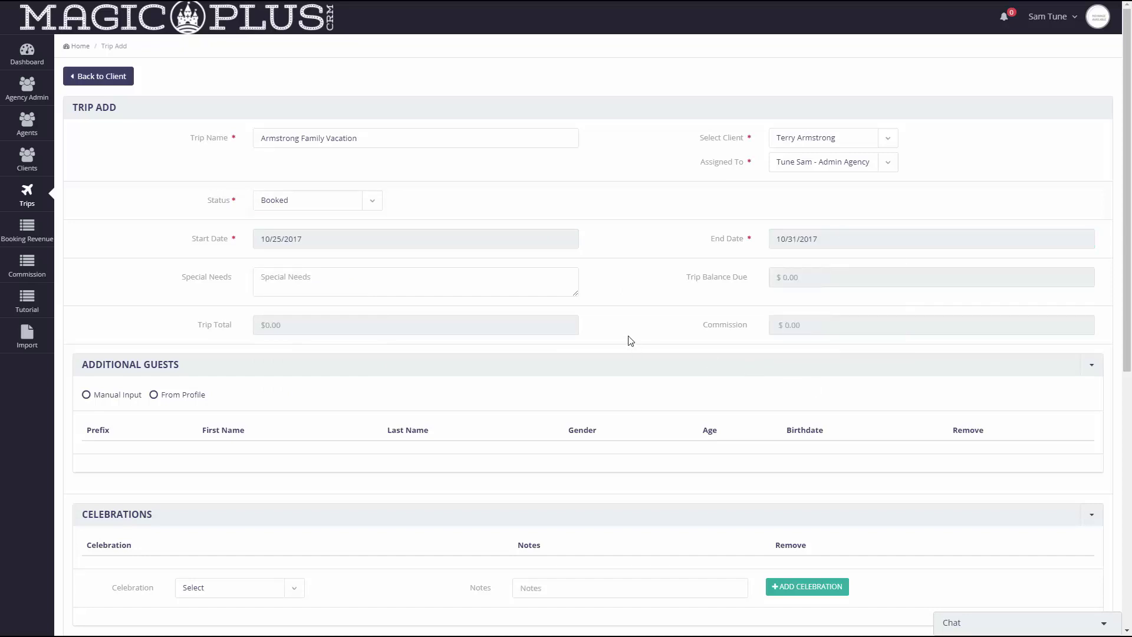
Step: Enter the special needs note 'Needs wheelchair access', correcting a typo along the way
click(523, 288)
text(Need)
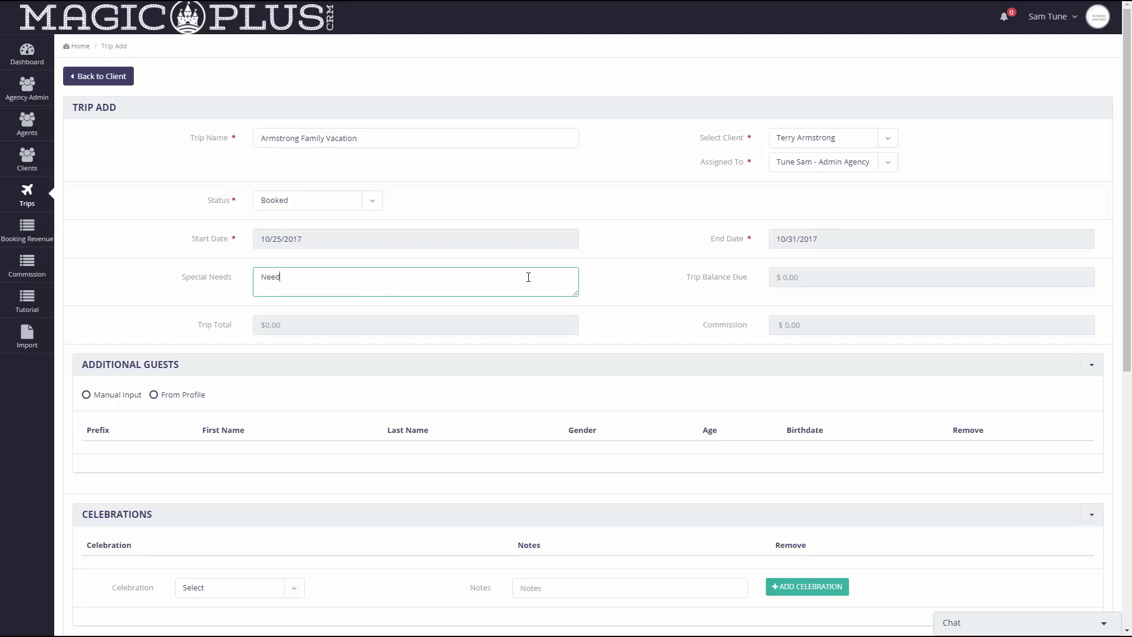
text(s ew)
key(BackSpace)
key(BackSpace)
text(wheel)
text(chair acc)
text(ess)
scroll(641, 306, down, 3)
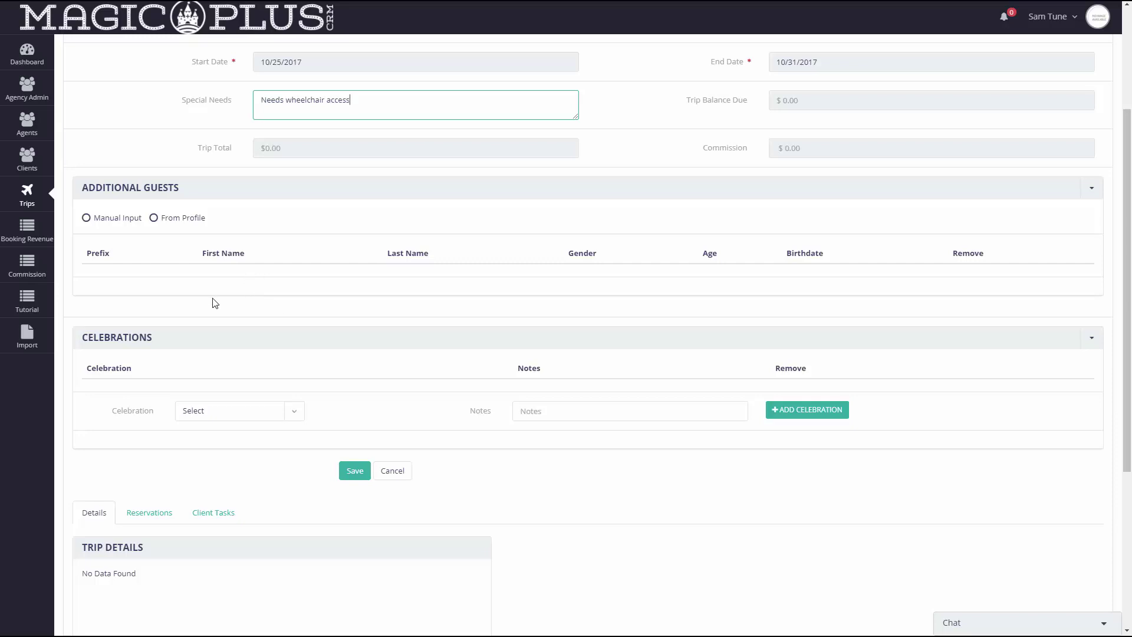
click(155, 219)
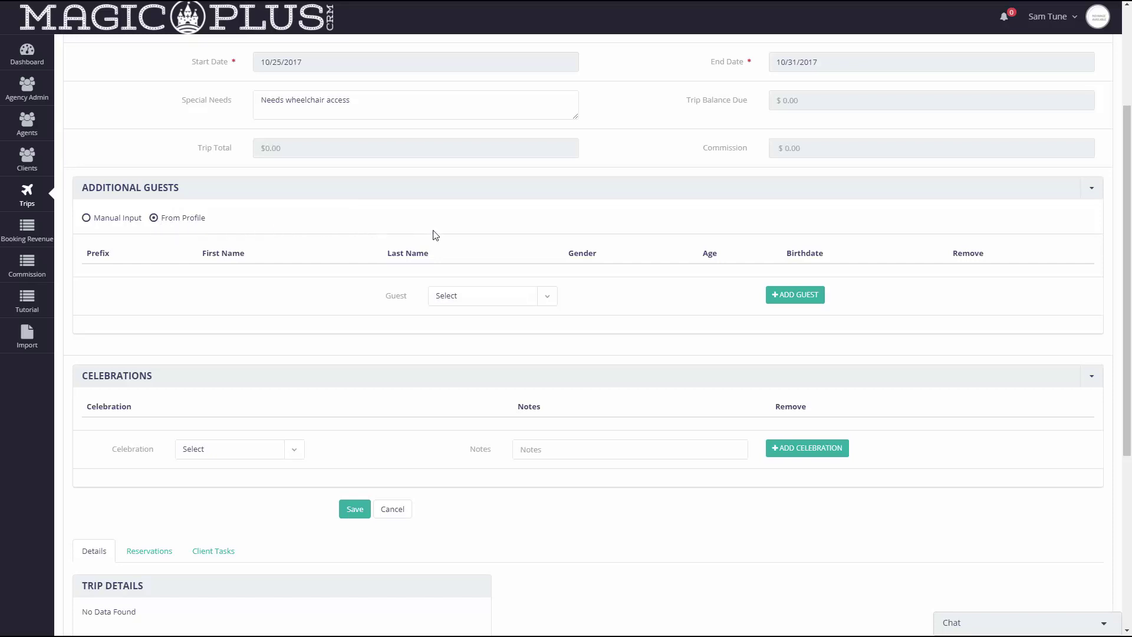
click(549, 299)
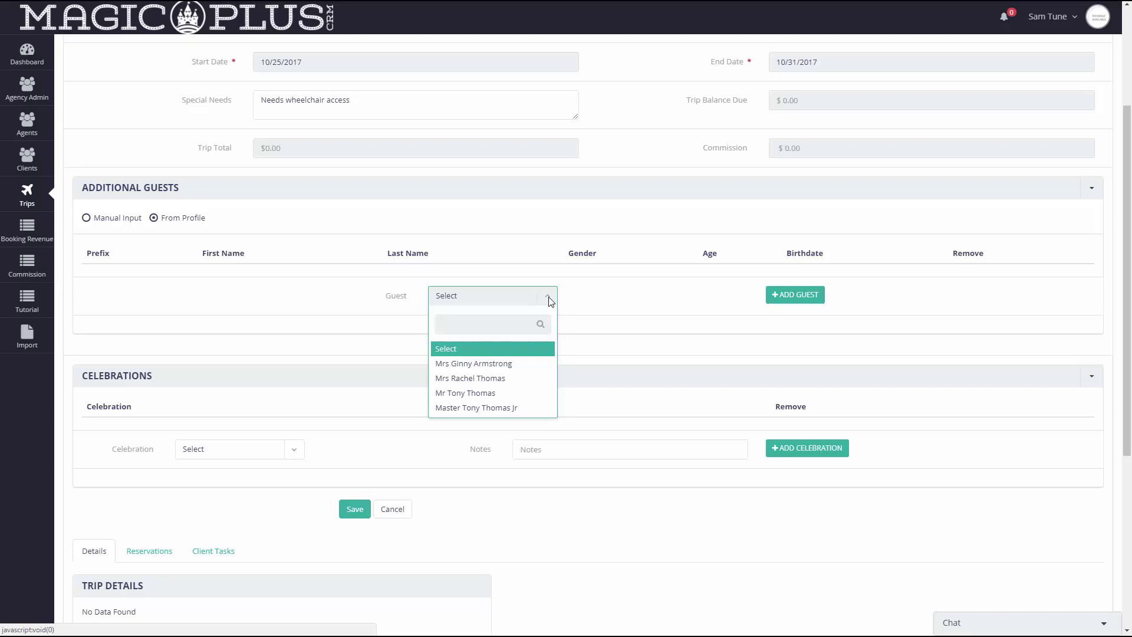
click(526, 366)
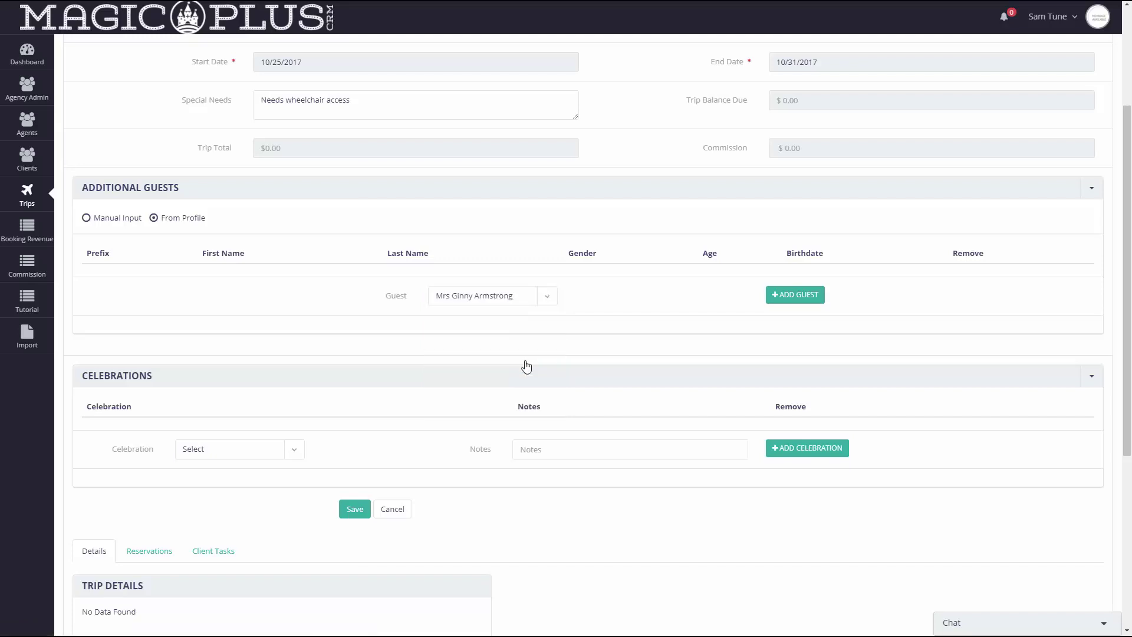
click(790, 295)
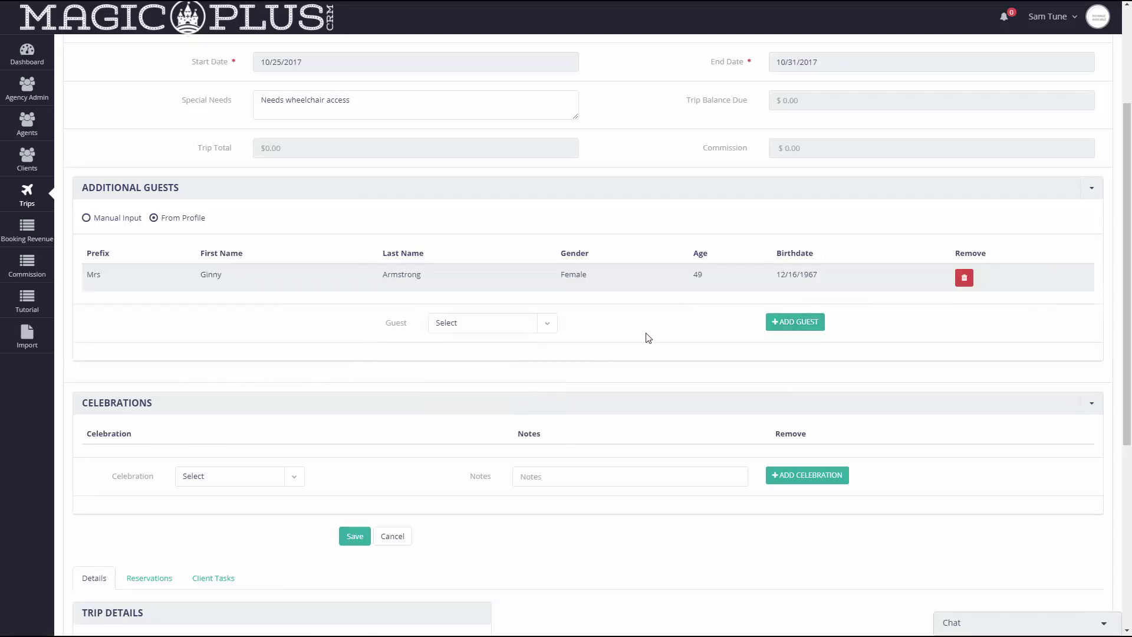
click(86, 218)
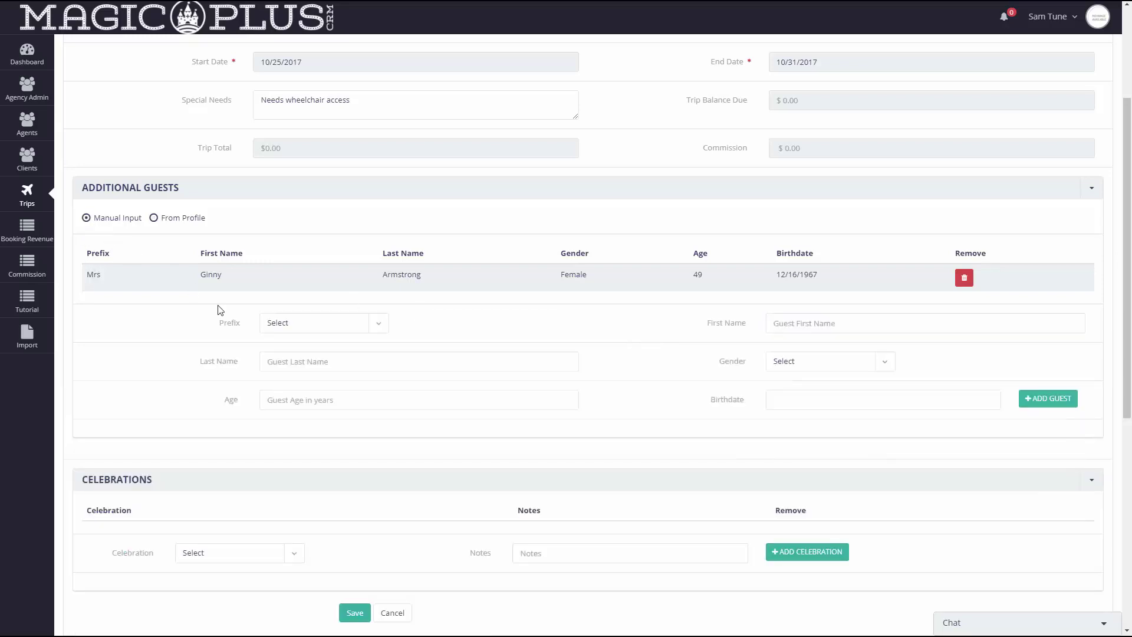
click(371, 328)
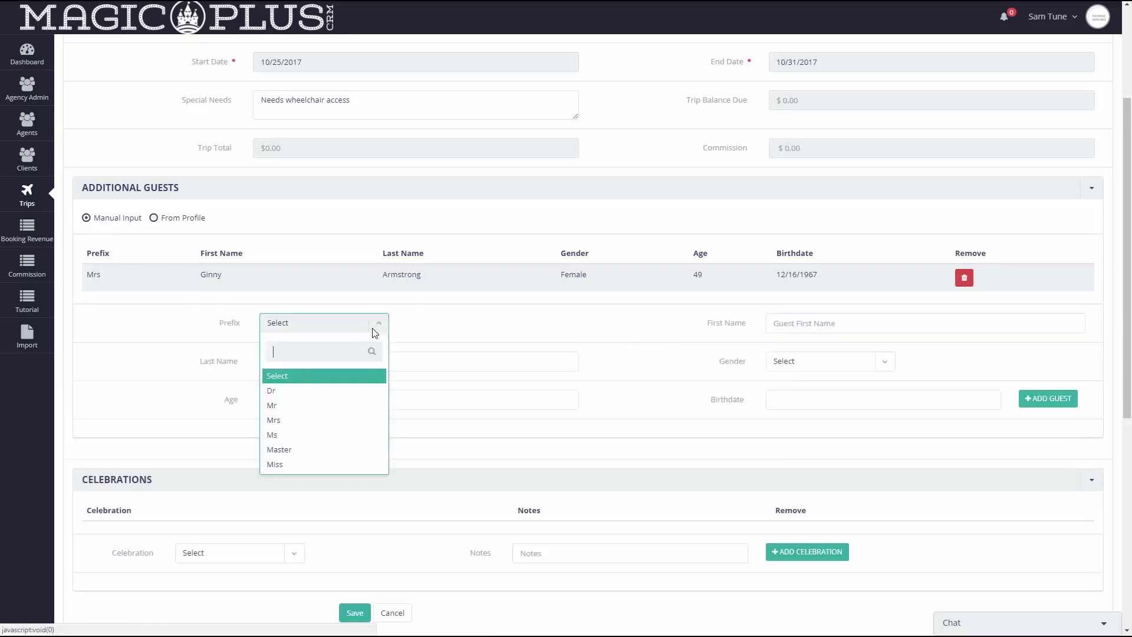
click(307, 405)
click(772, 324)
text(Dan)
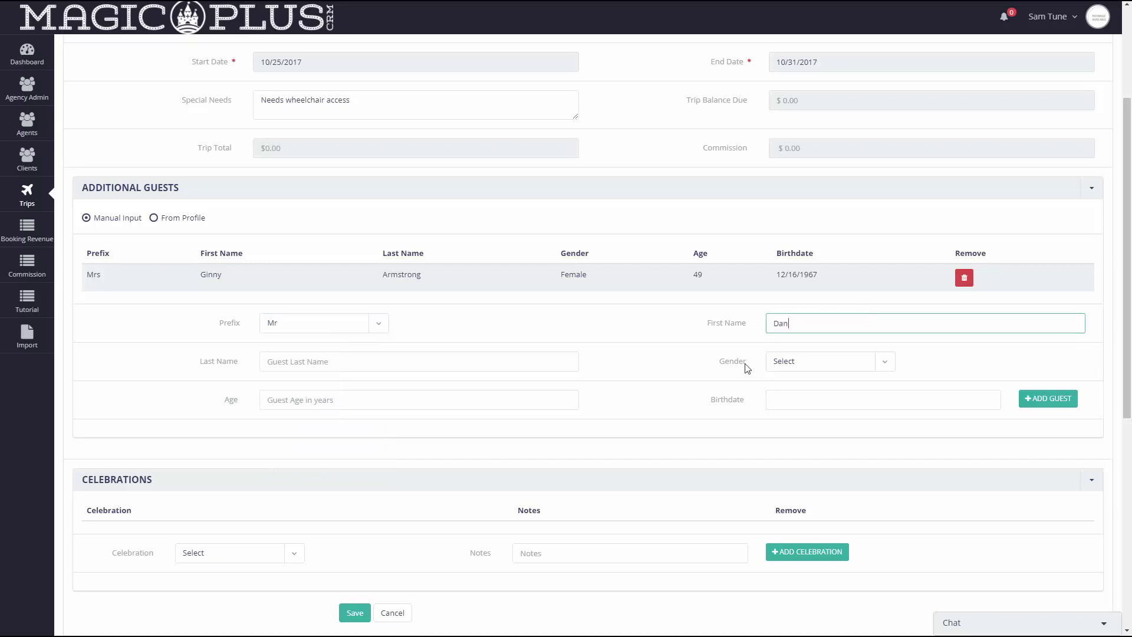
click(490, 358)
text(Smi)
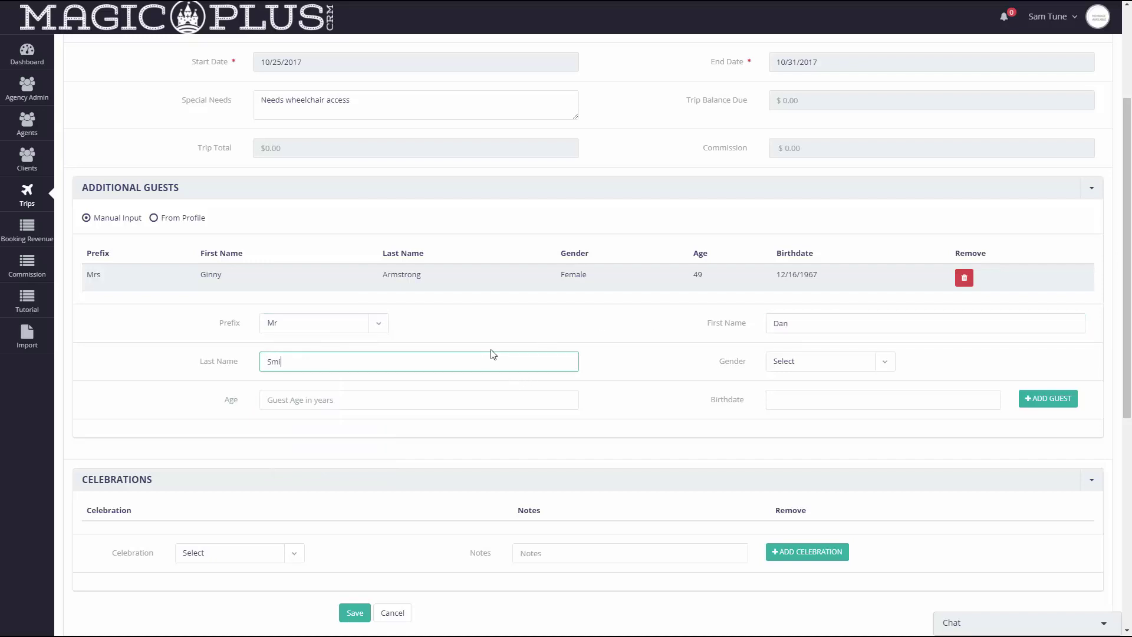
text(th)
click(852, 364)
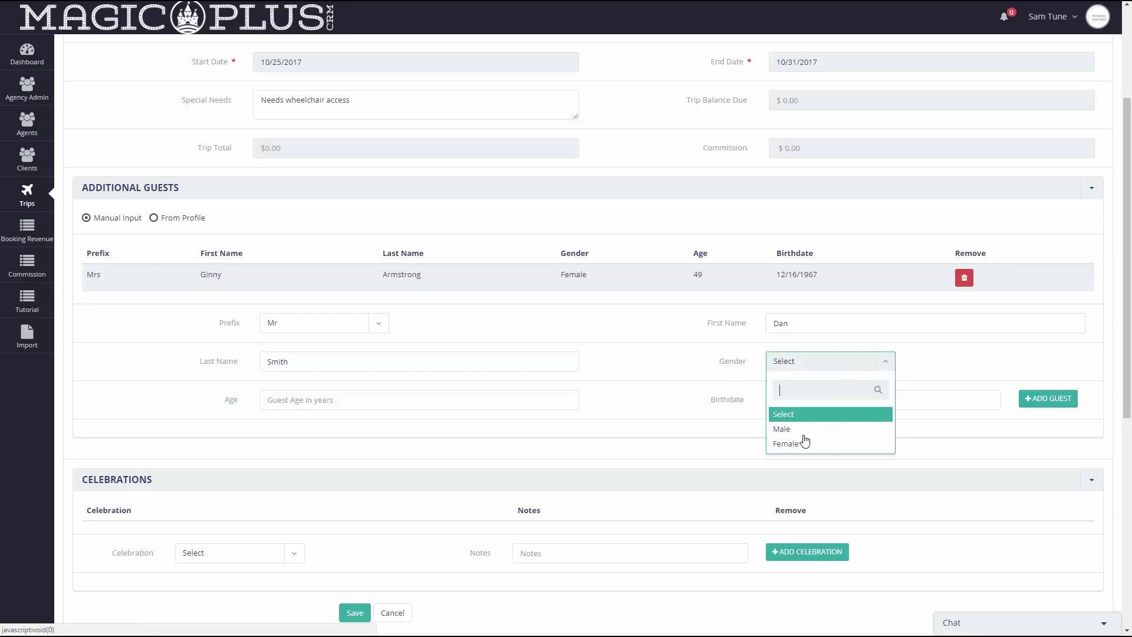
click(802, 433)
click(825, 403)
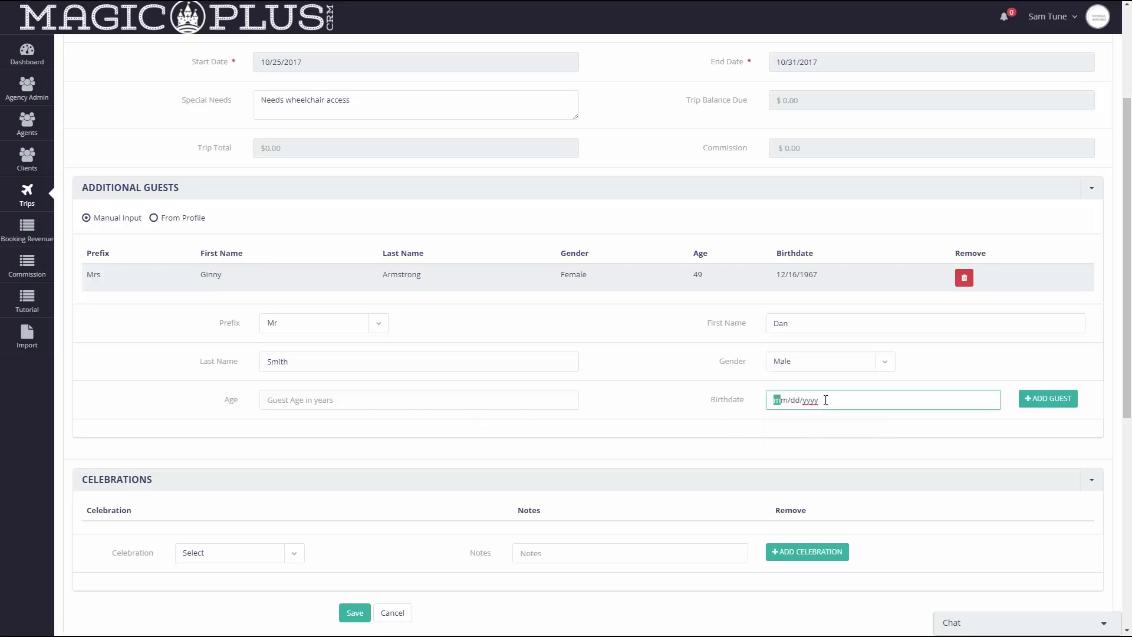
text(02/02/)
text(1976)
click(670, 397)
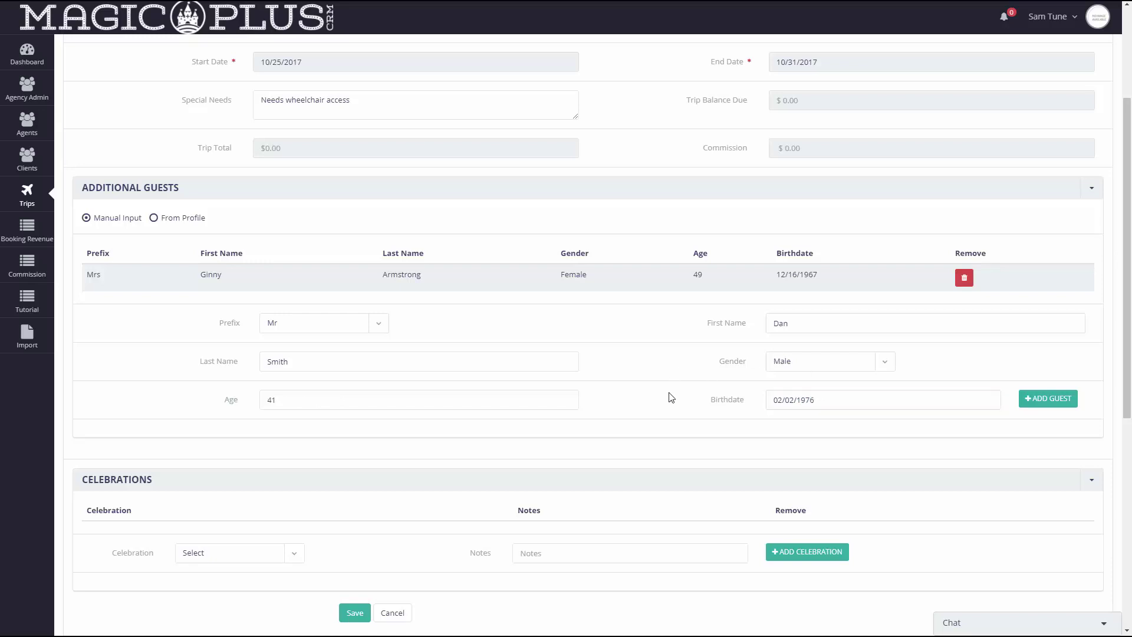
click(1044, 399)
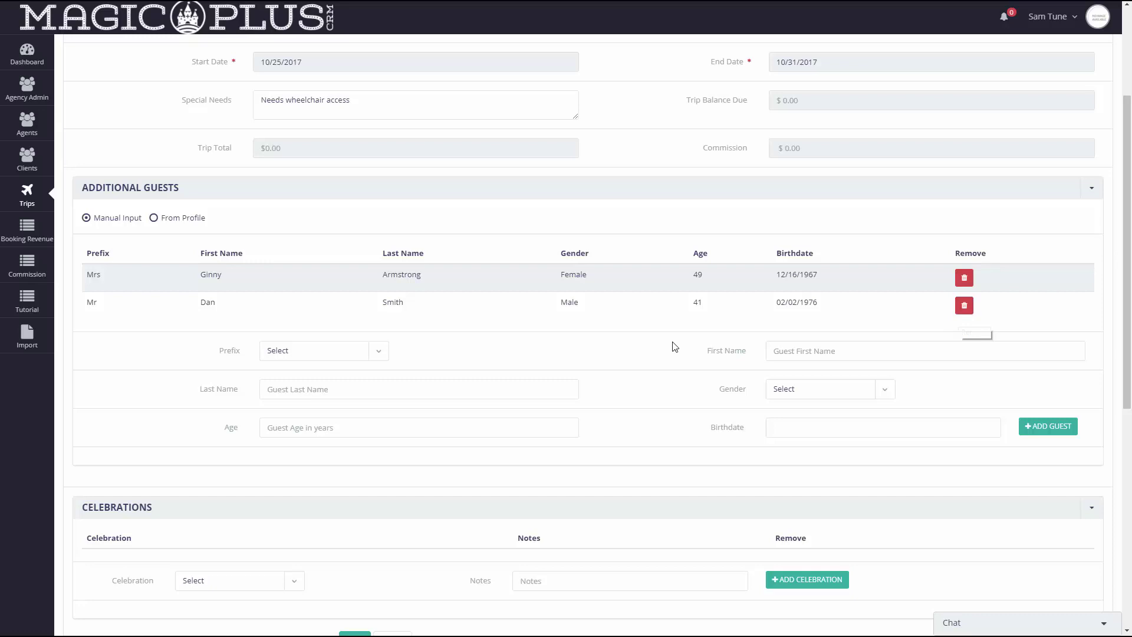
Step: Add a Birthday celebration in the trip's Celebrations section
scroll(650, 345, down, 5)
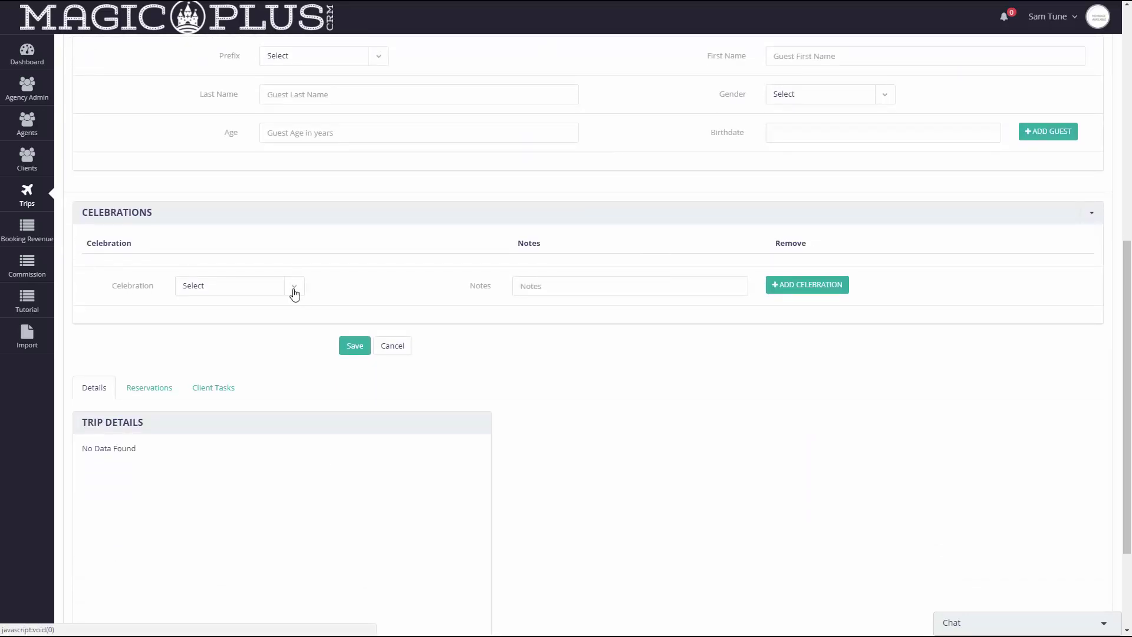
click(294, 293)
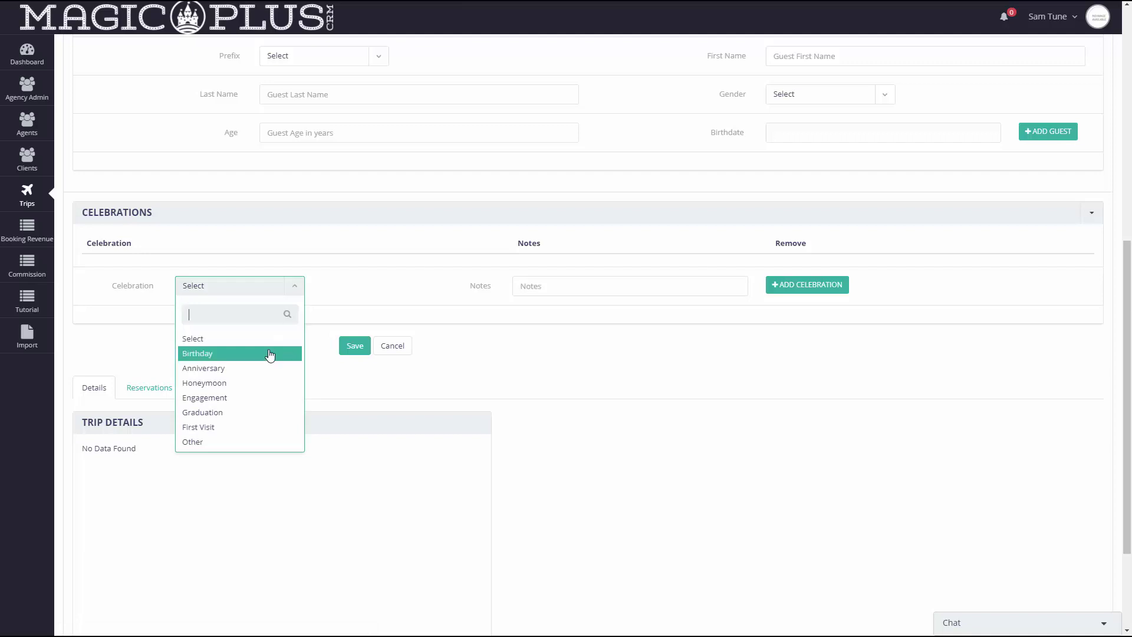
click(270, 354)
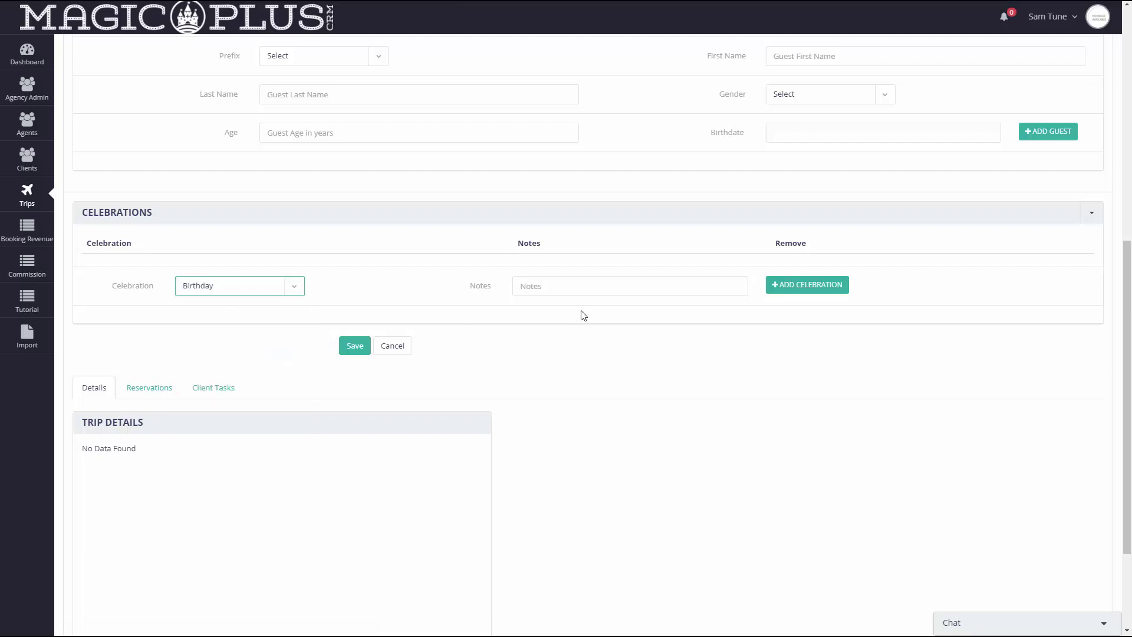
click(575, 287)
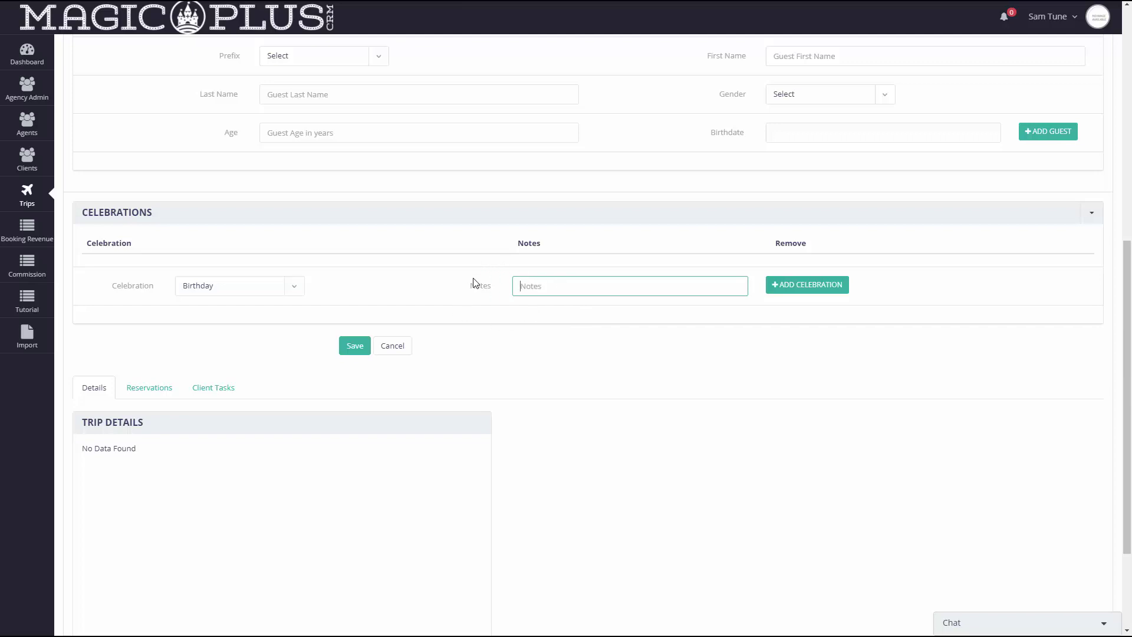
click(817, 293)
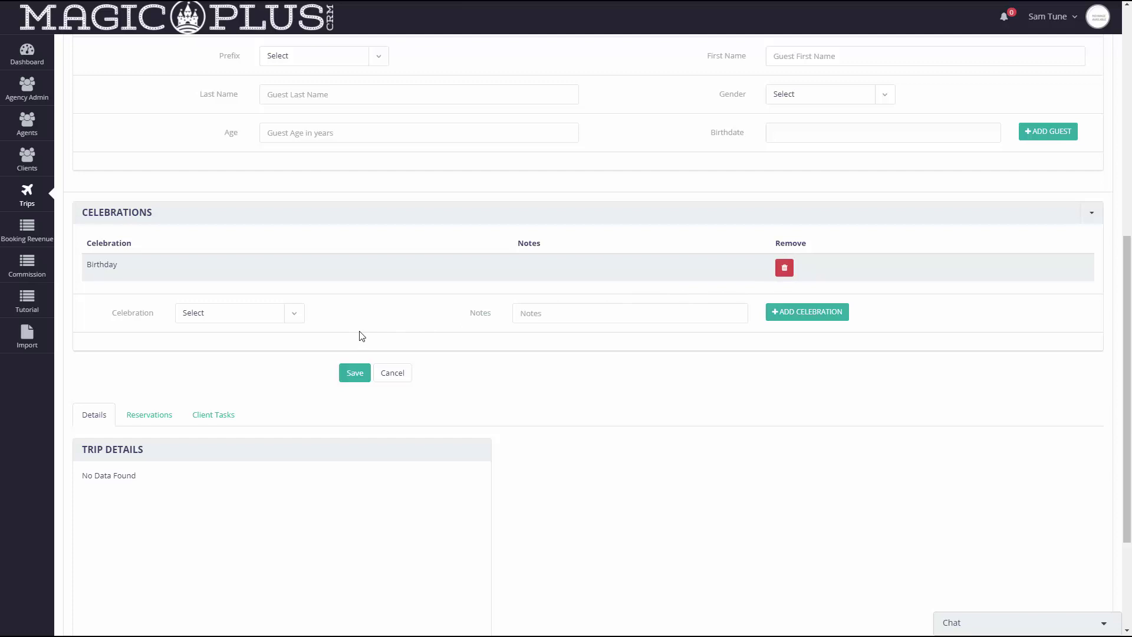
Step: Save the Armstrong Family Vacation trip
click(353, 373)
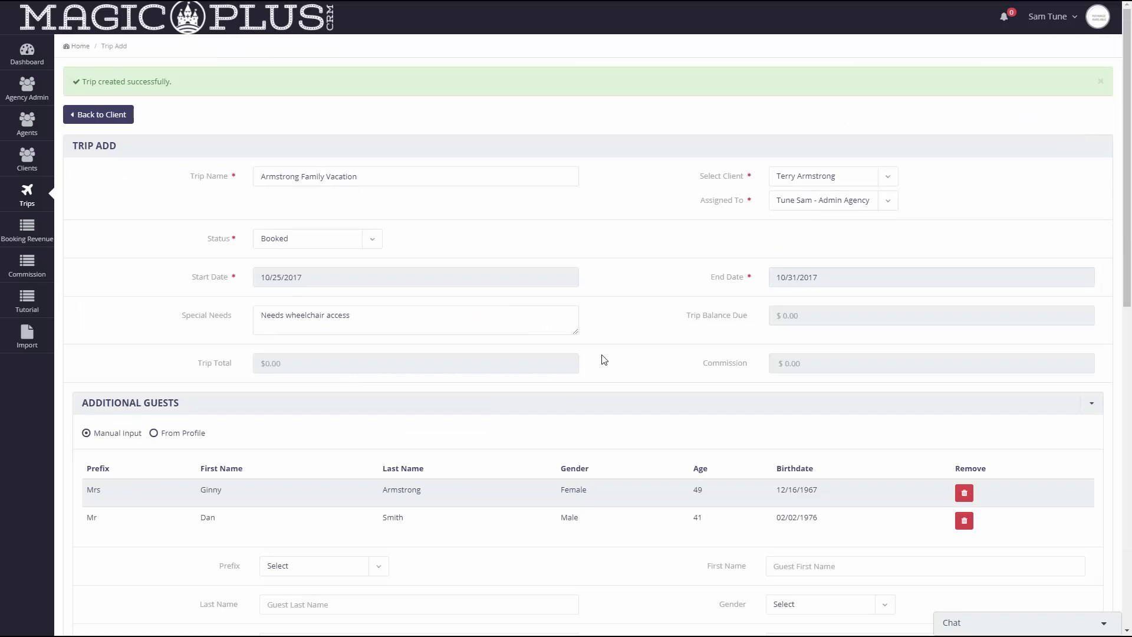
scroll(604, 359, down, 4)
scroll(604, 359, down, 2)
scroll(603, 359, down, 2)
scroll(602, 359, down, 2)
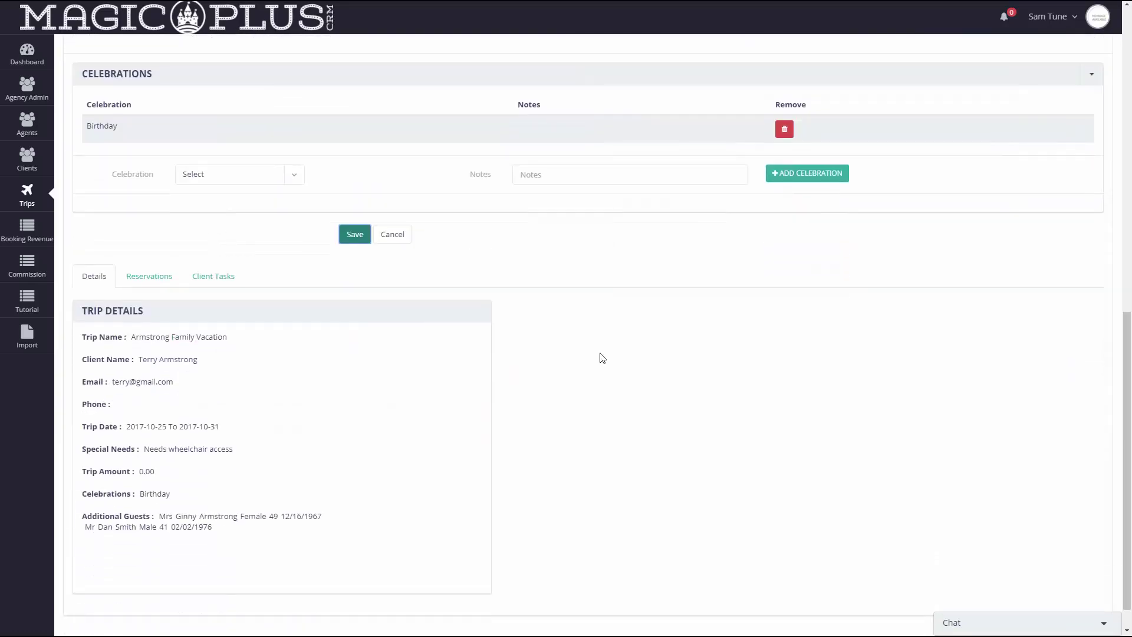
scroll(603, 358, down, 1)
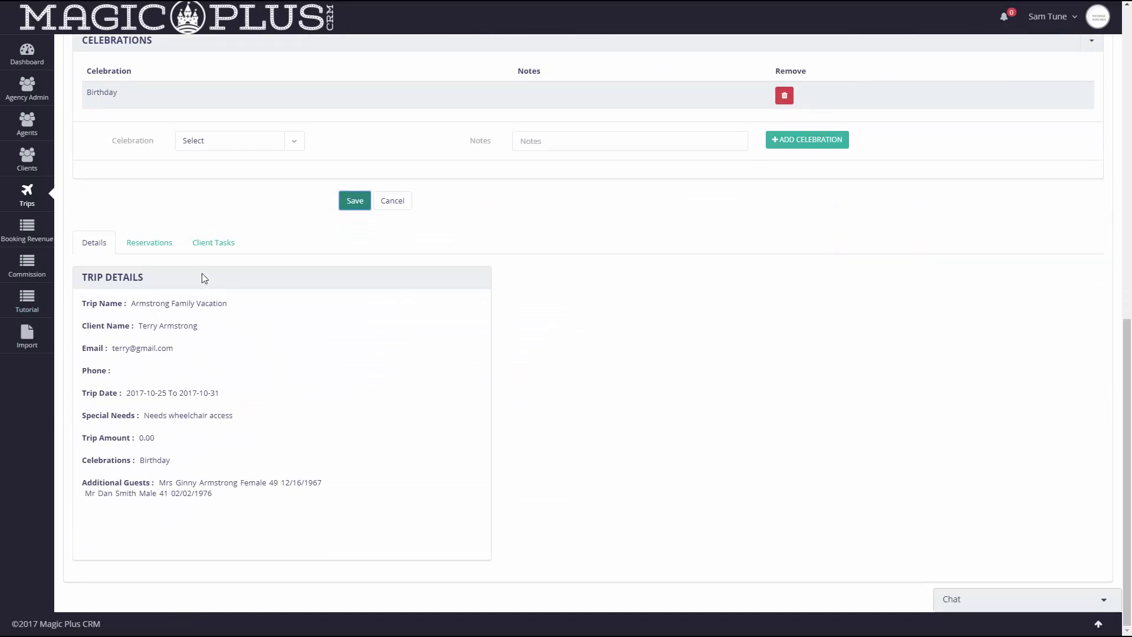
Step: Start a new CRUISE reservation in the trip's Reservations tab
click(156, 248)
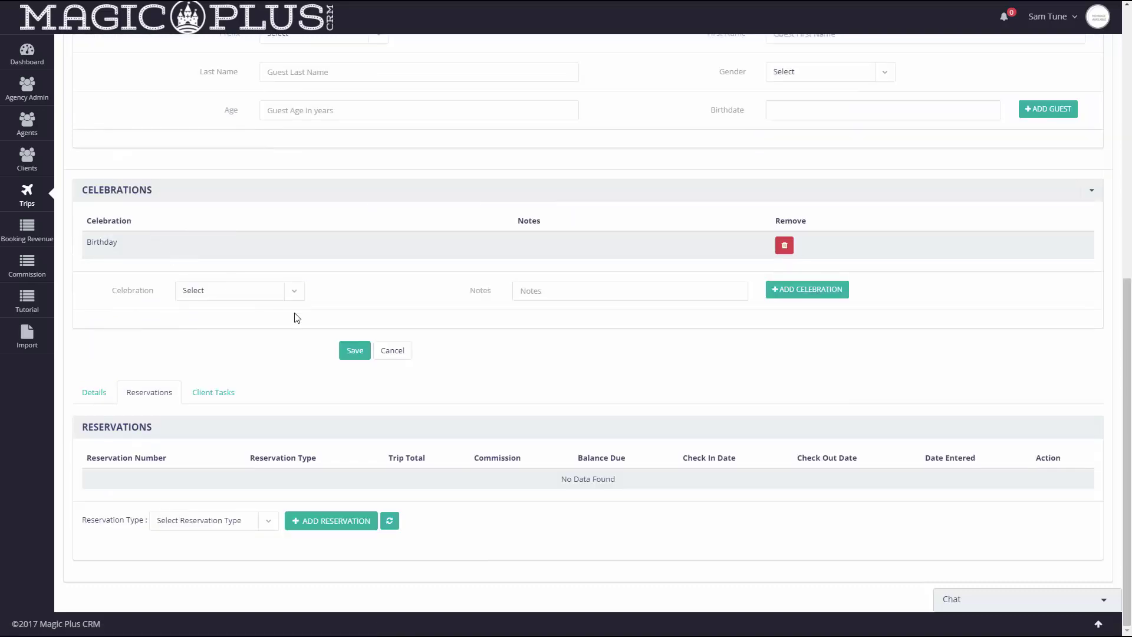
click(268, 526)
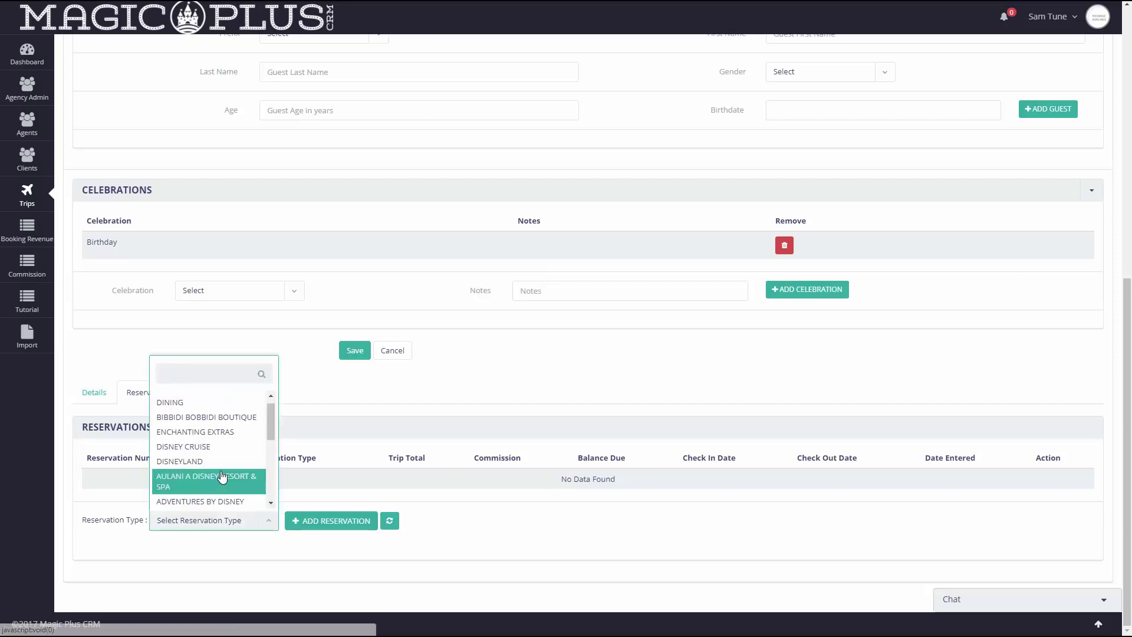
scroll(221, 477, down, 5)
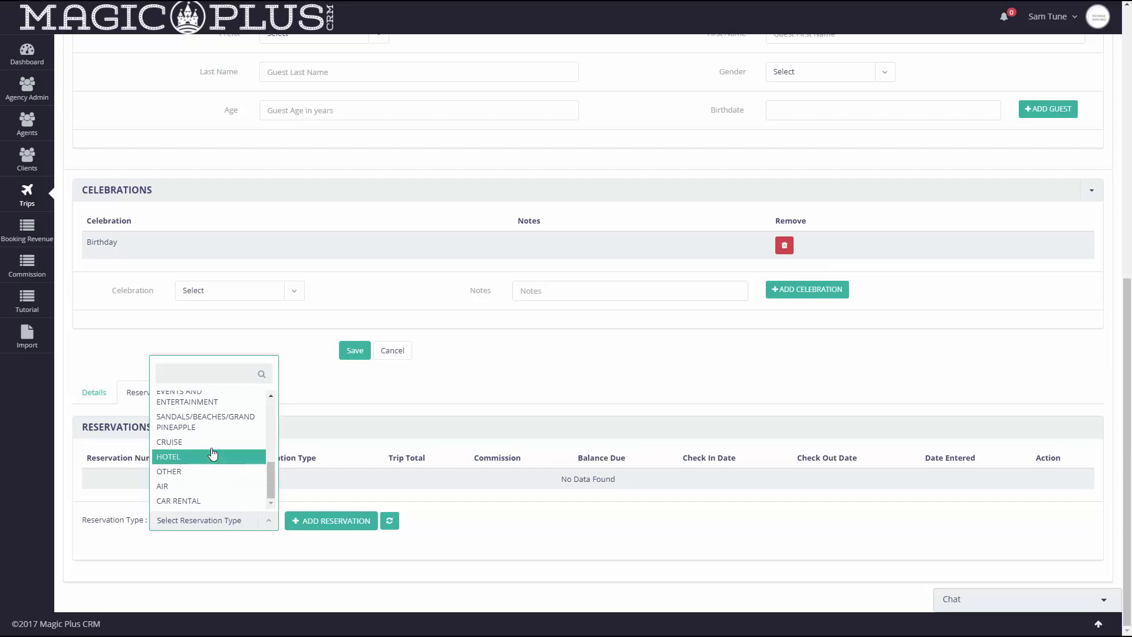
click(233, 450)
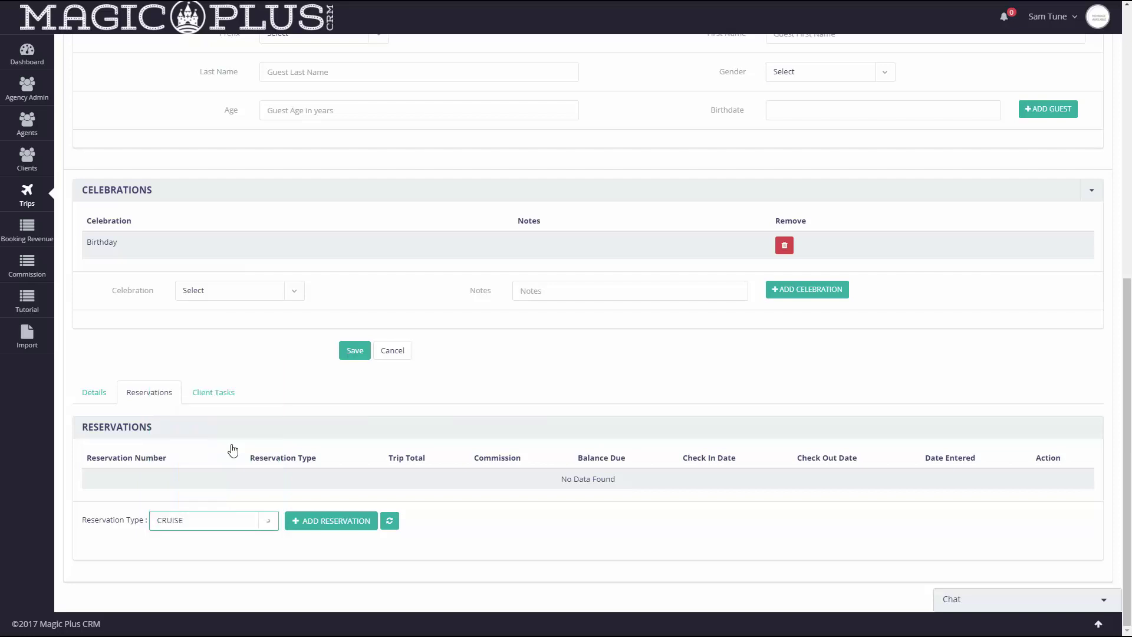
click(305, 522)
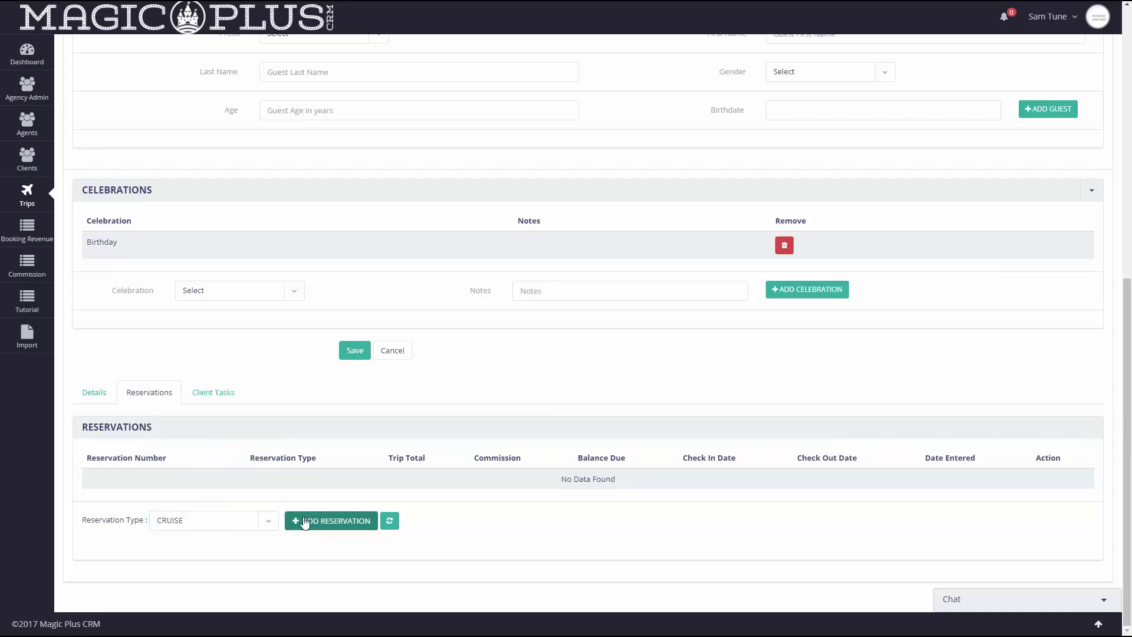
Step: Set booking date 10/17/2017, Celebrity Cruises' Celebrity Constellation, and reservation number 56985
scroll(494, 476, down, 4)
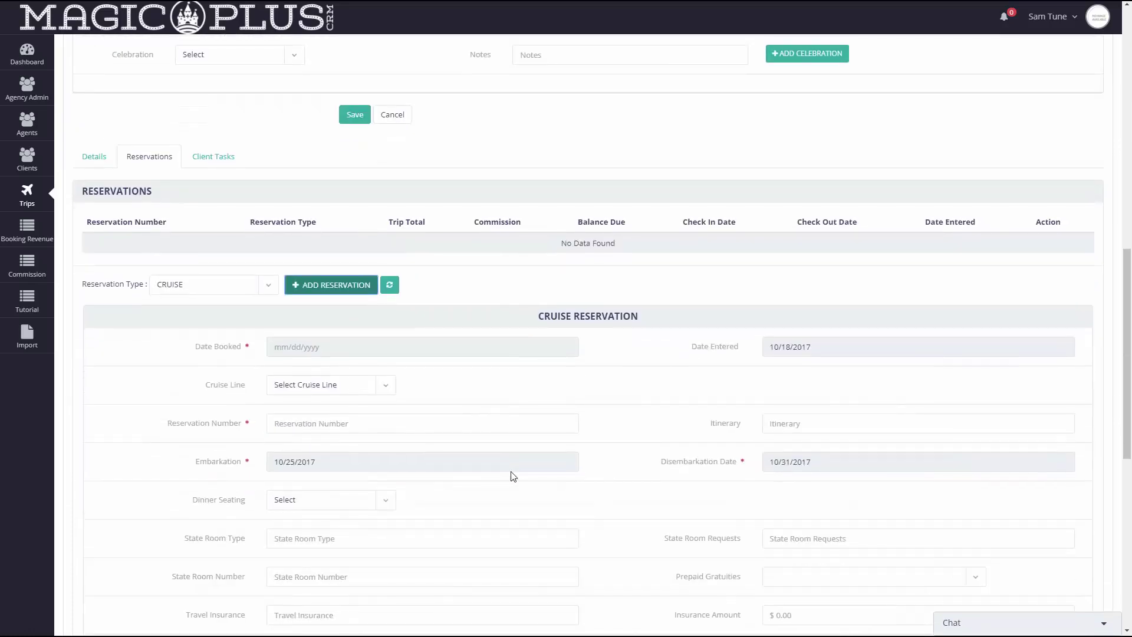
scroll(509, 472, down, 2)
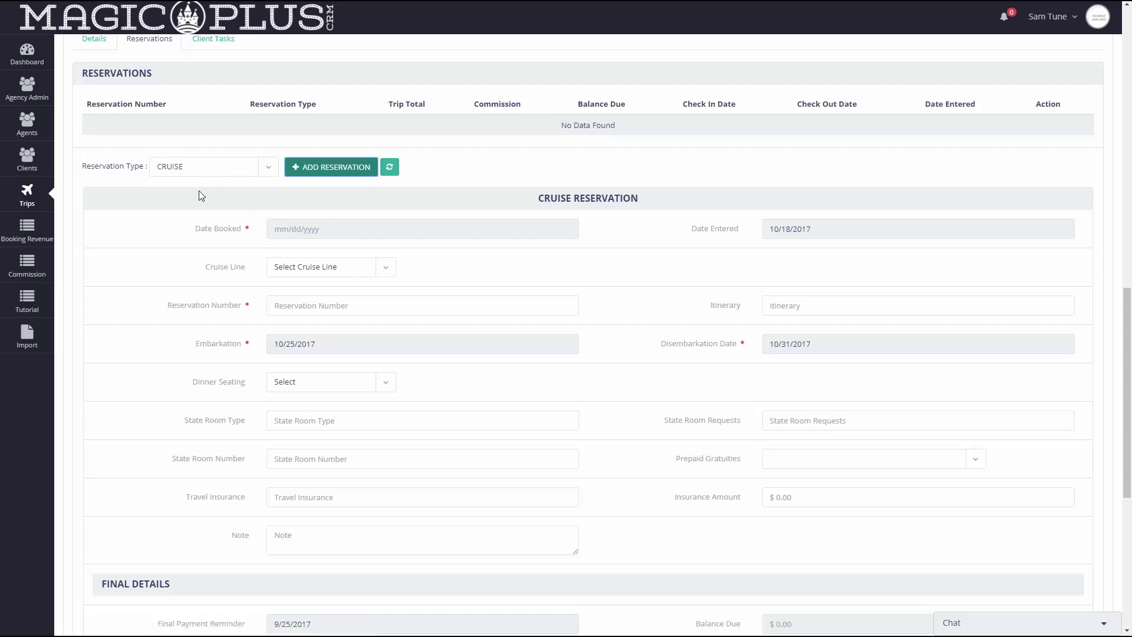
click(308, 228)
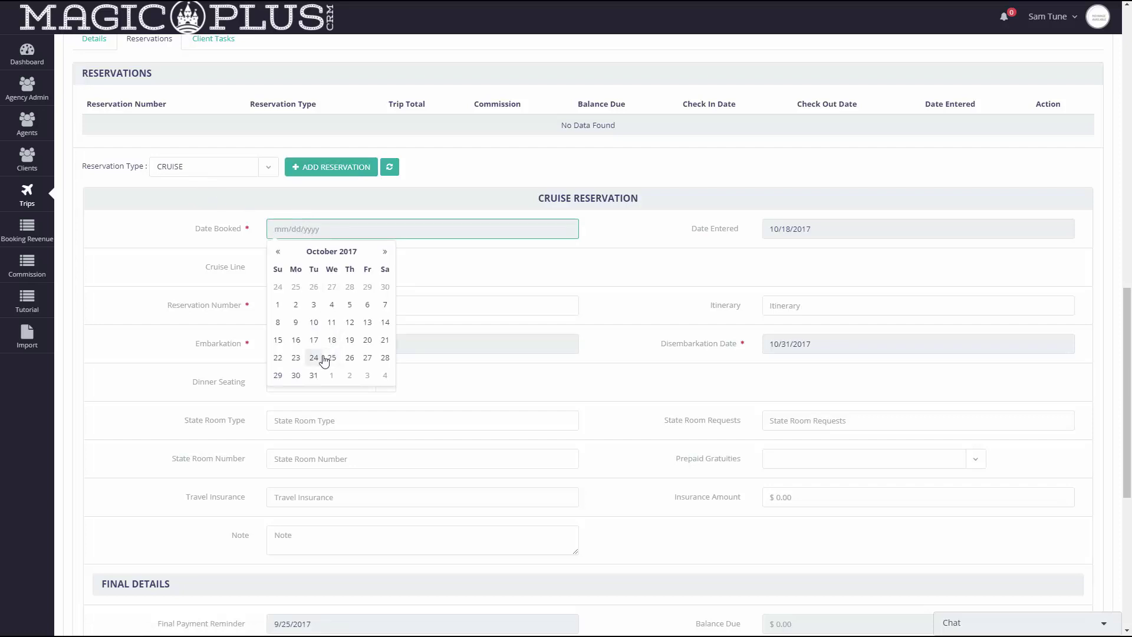
click(314, 341)
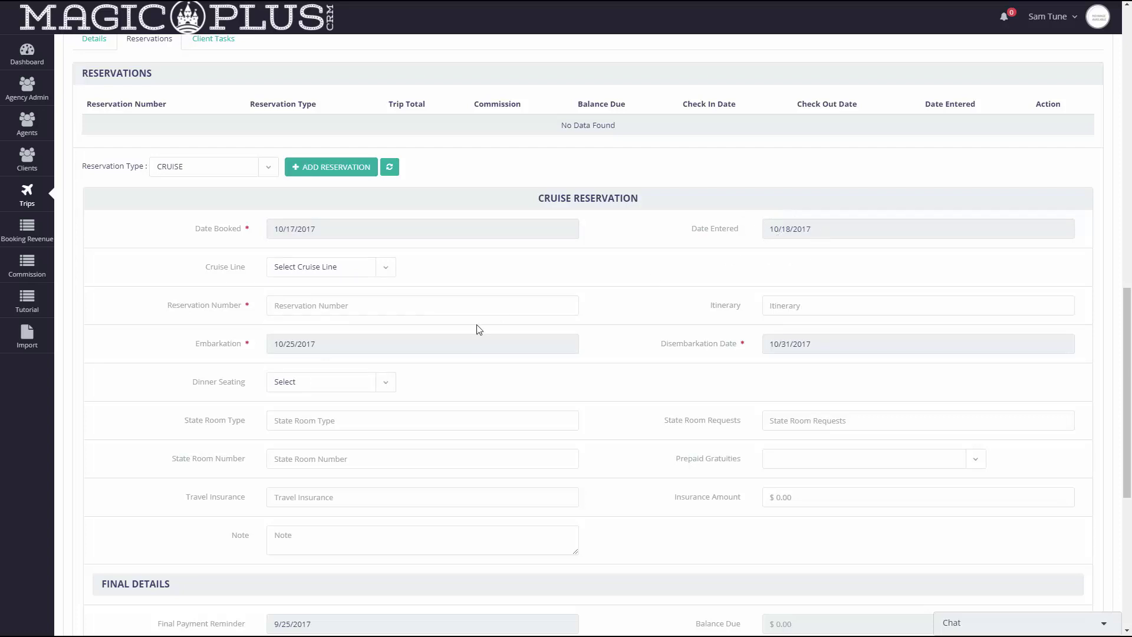
click(386, 269)
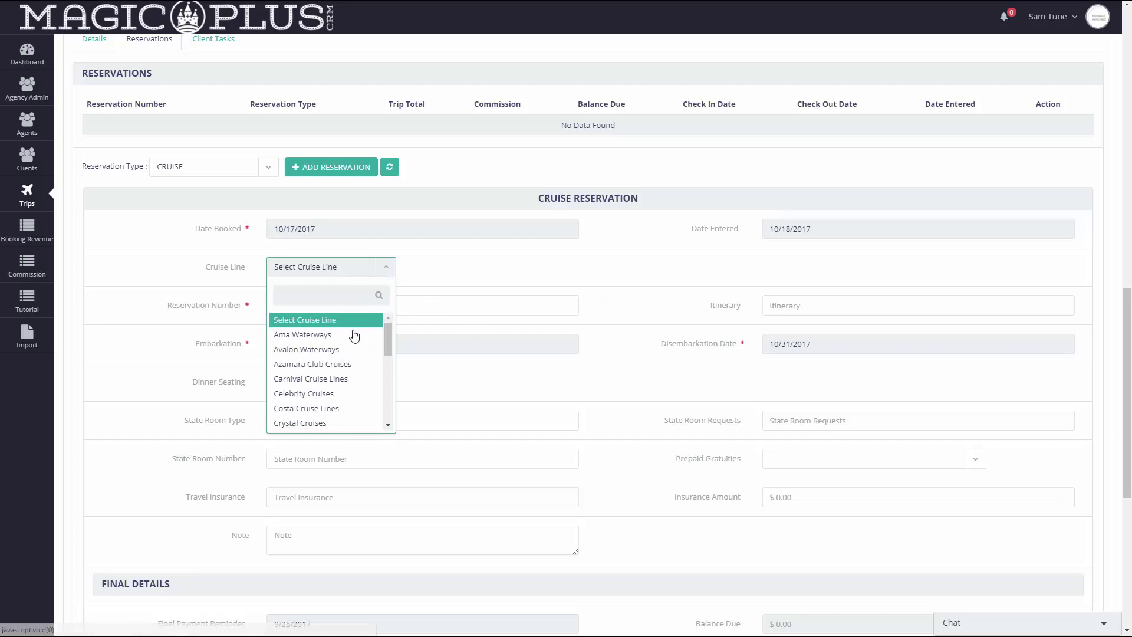
click(342, 395)
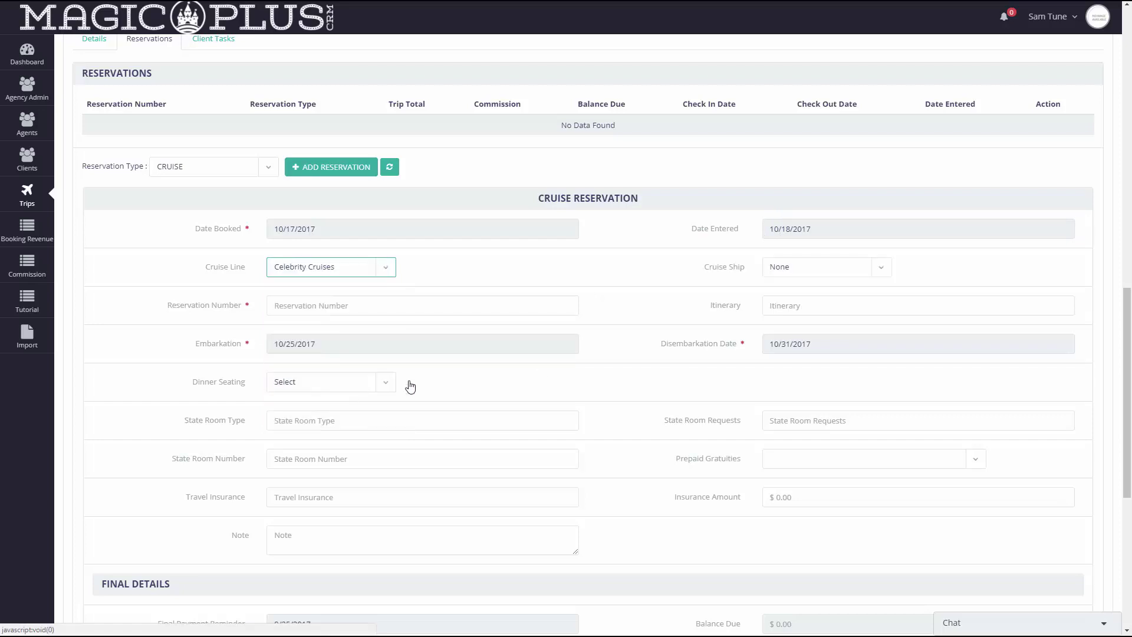
click(842, 275)
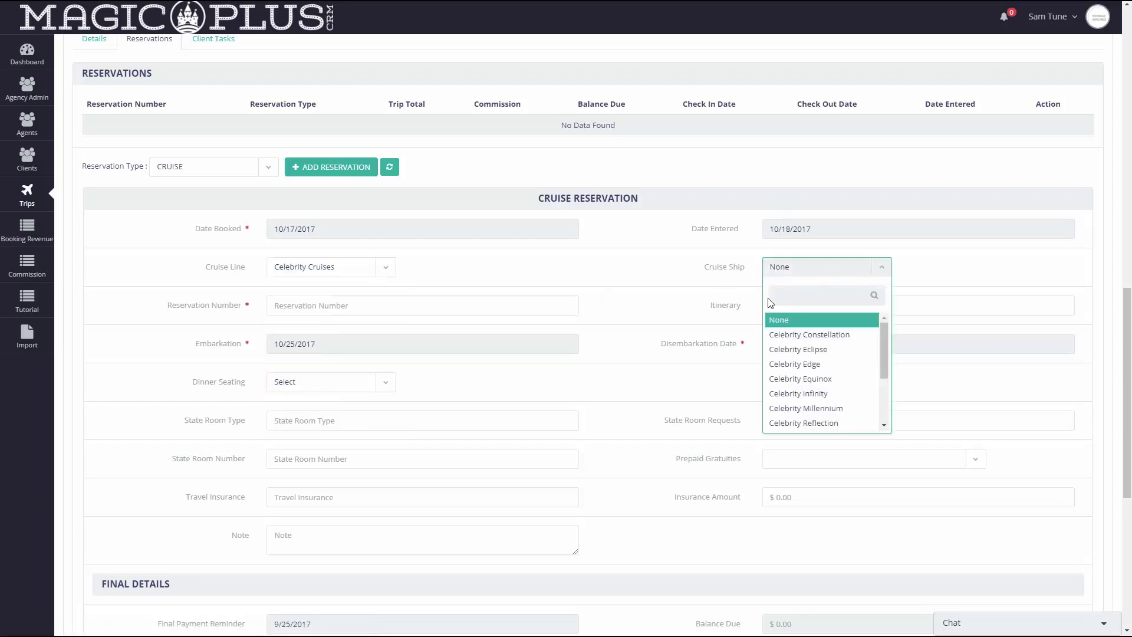
click(793, 333)
click(386, 301)
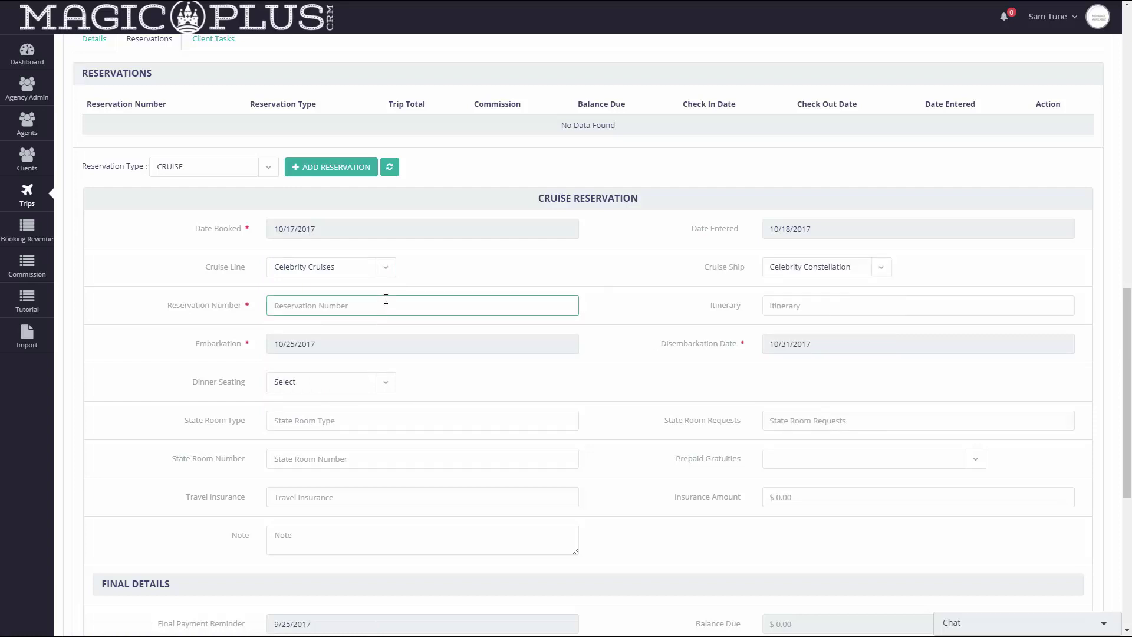
text(56985)
Step: Choose Main Seating dinner, King Room state room, and no prepaid gratuities
scroll(600, 325, down, 1)
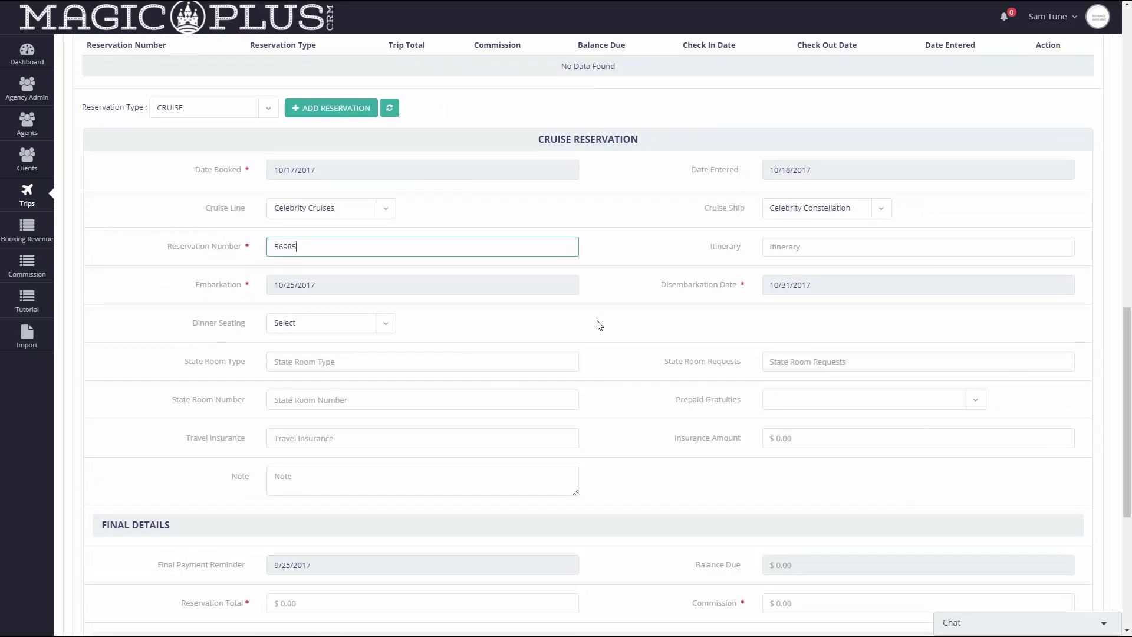
click(390, 329)
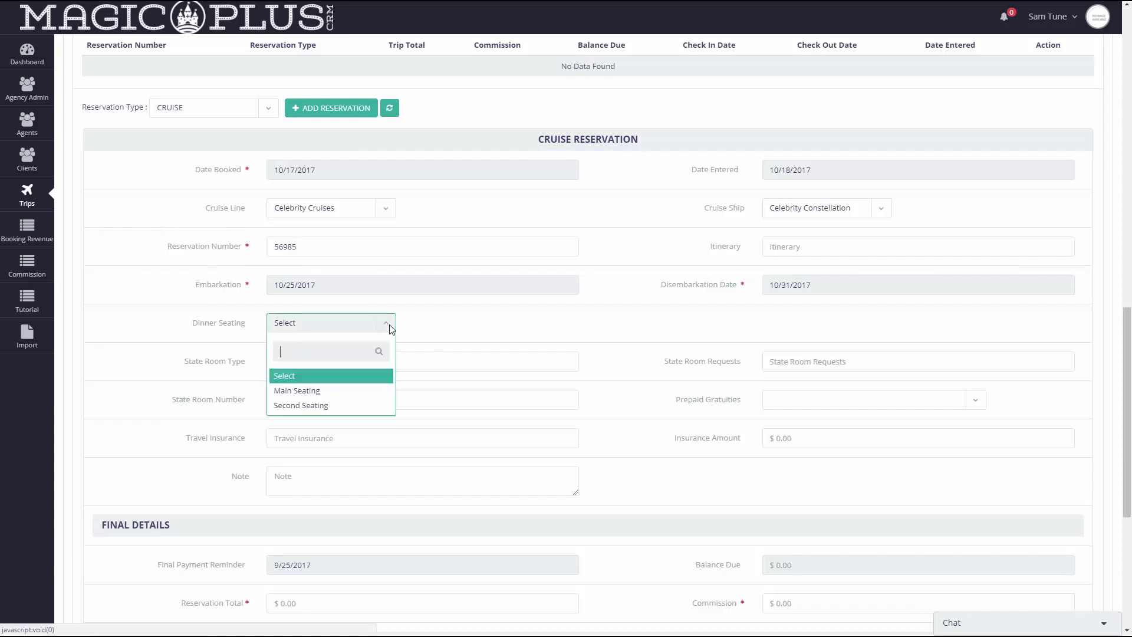
click(363, 392)
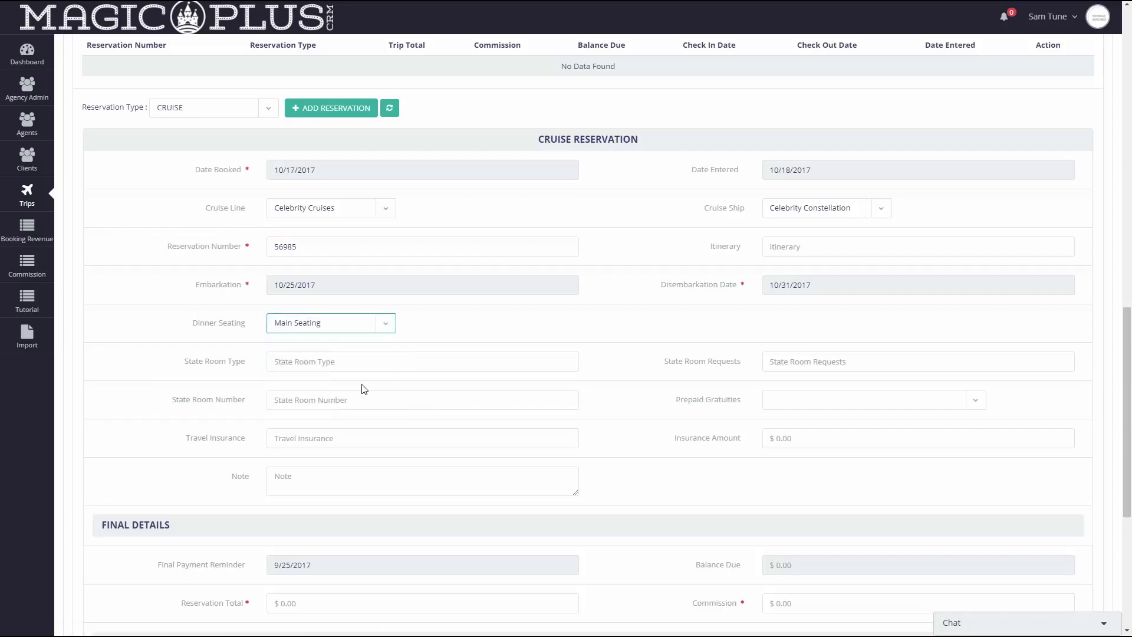
click(361, 361)
text(K)
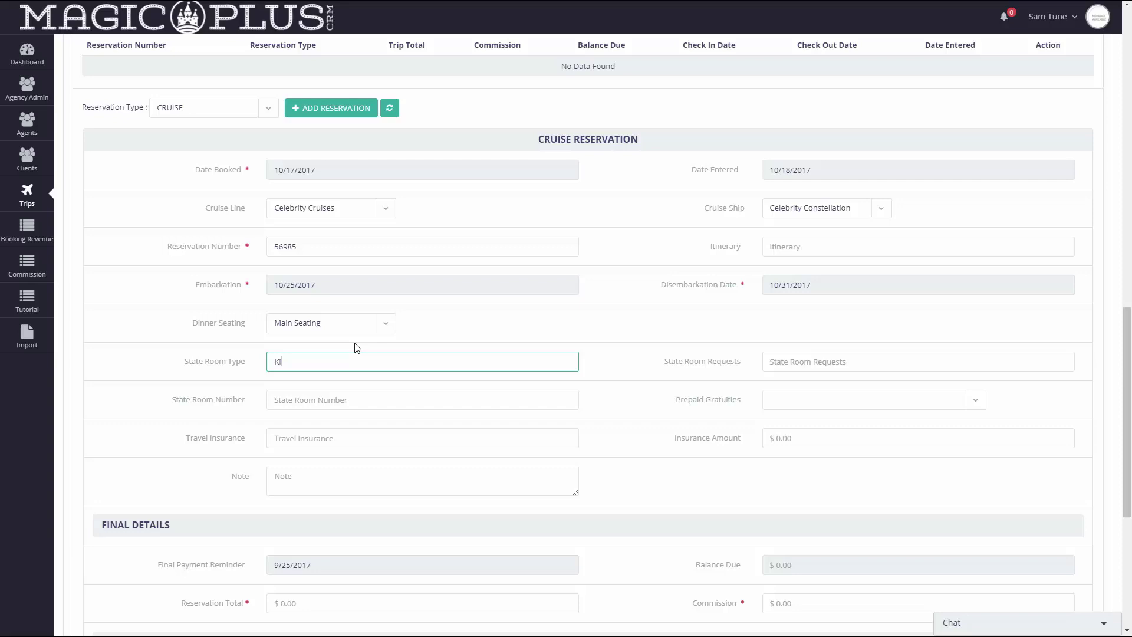
text(ing Room)
click(802, 361)
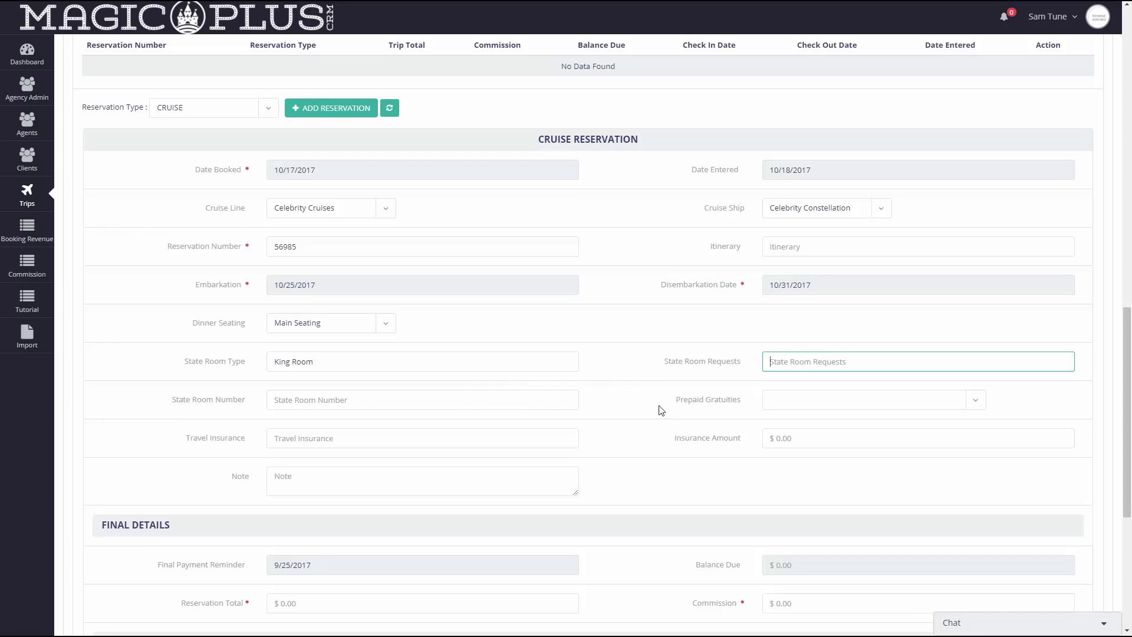
click(790, 408)
click(779, 467)
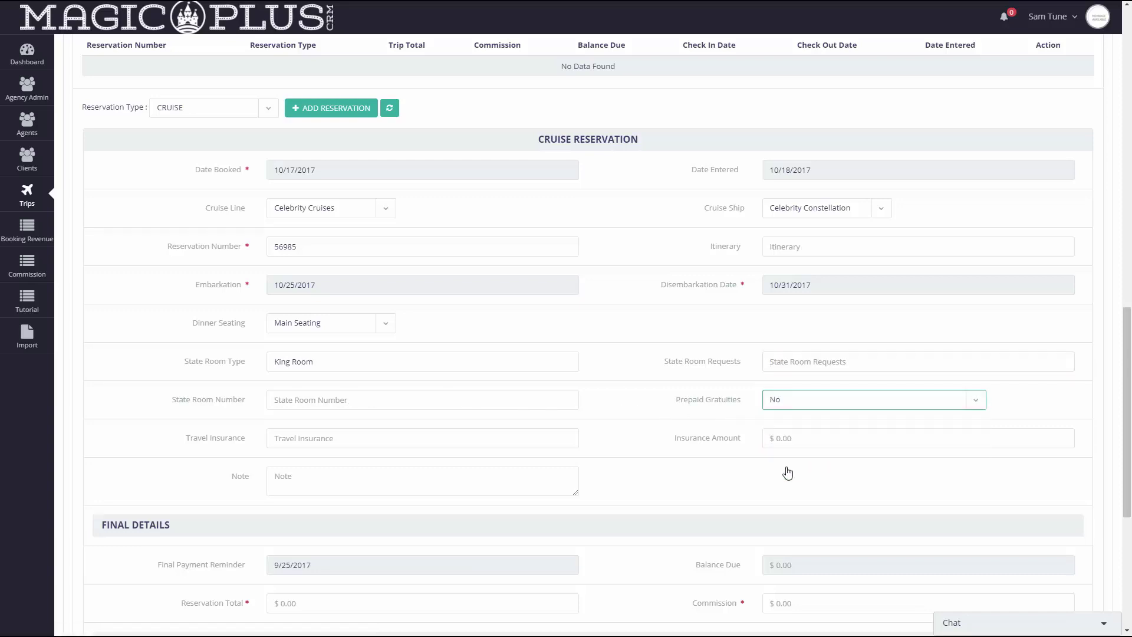
Step: Leave the travel insurance amount at zero
scroll(660, 415, down, 1)
scroll(672, 415, down, 1)
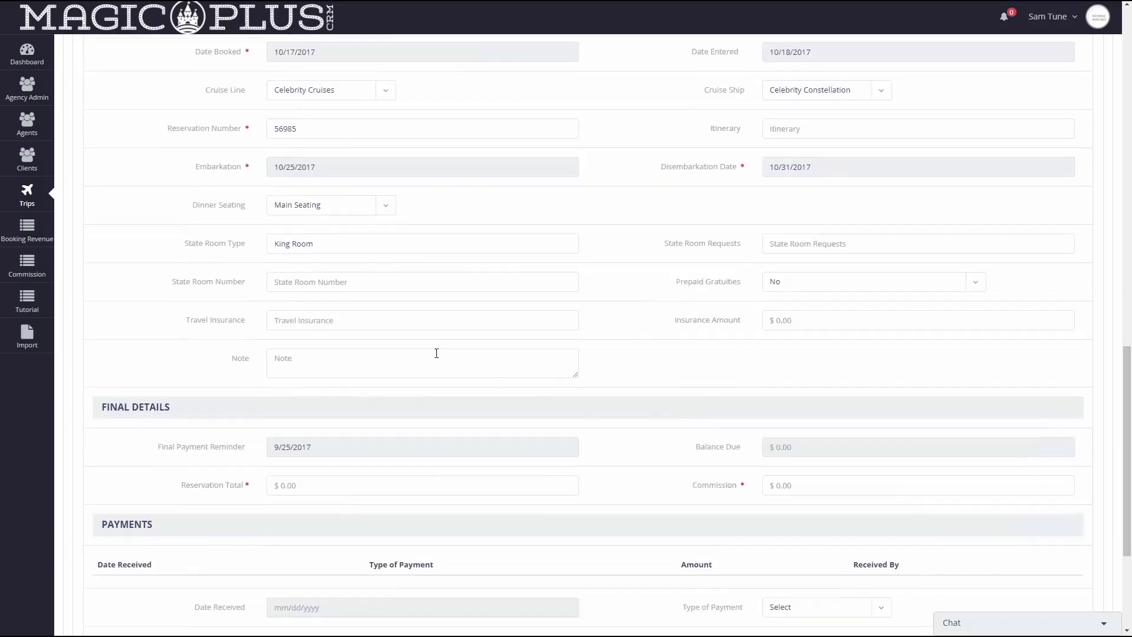
click(415, 323)
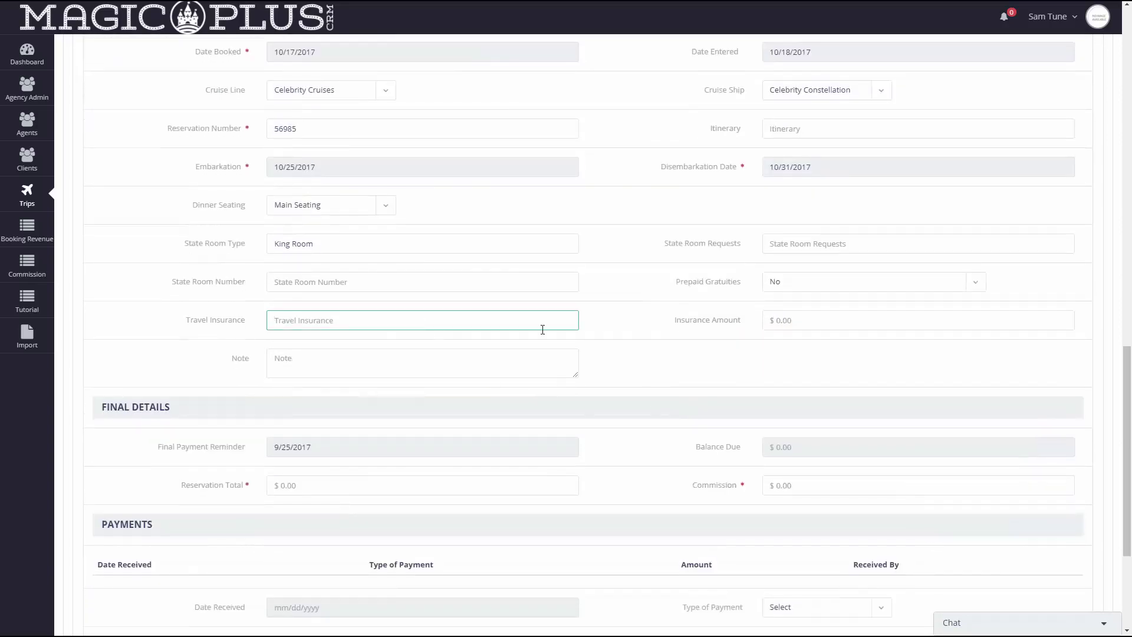
click(792, 322)
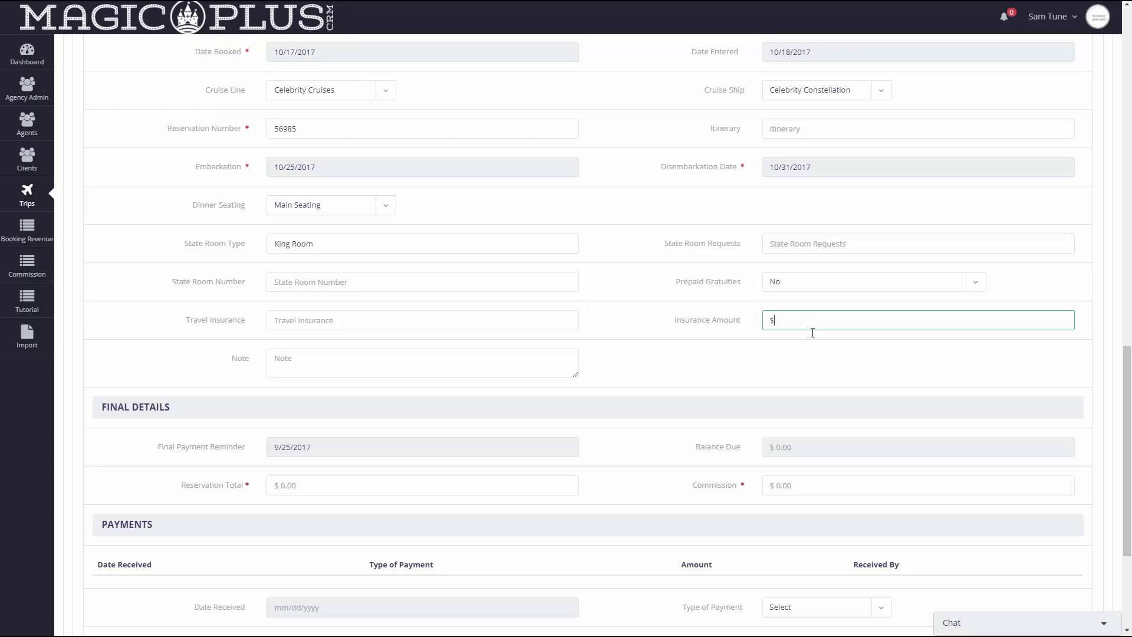
click(536, 362)
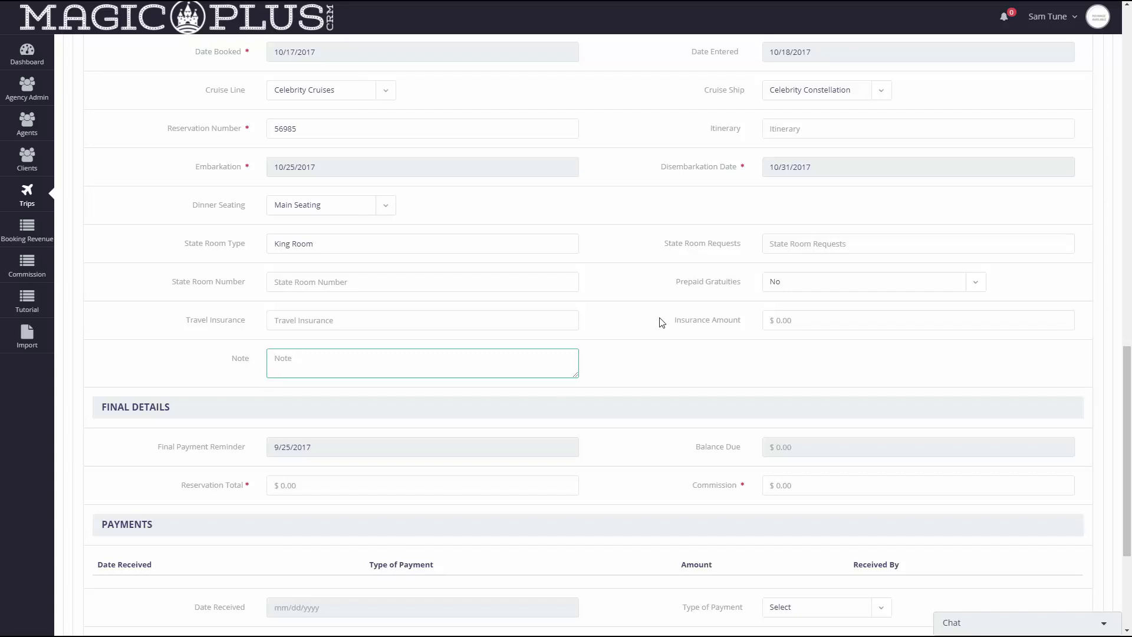
Step: Set the final payment reminder to 09/19/2017
scroll(660, 322, down, 3)
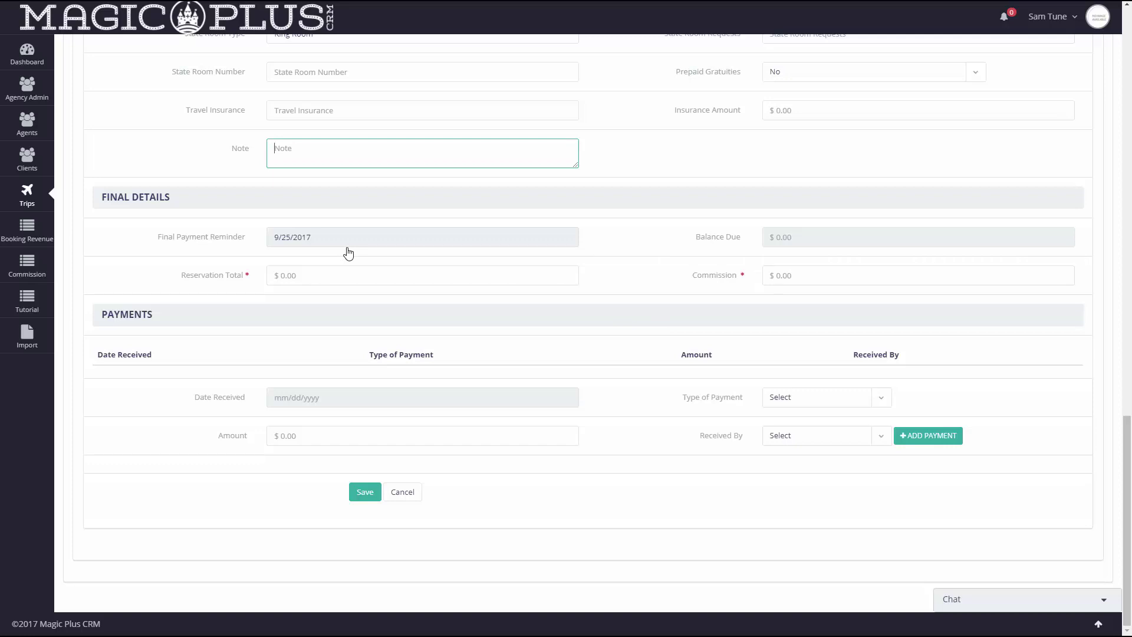
click(289, 243)
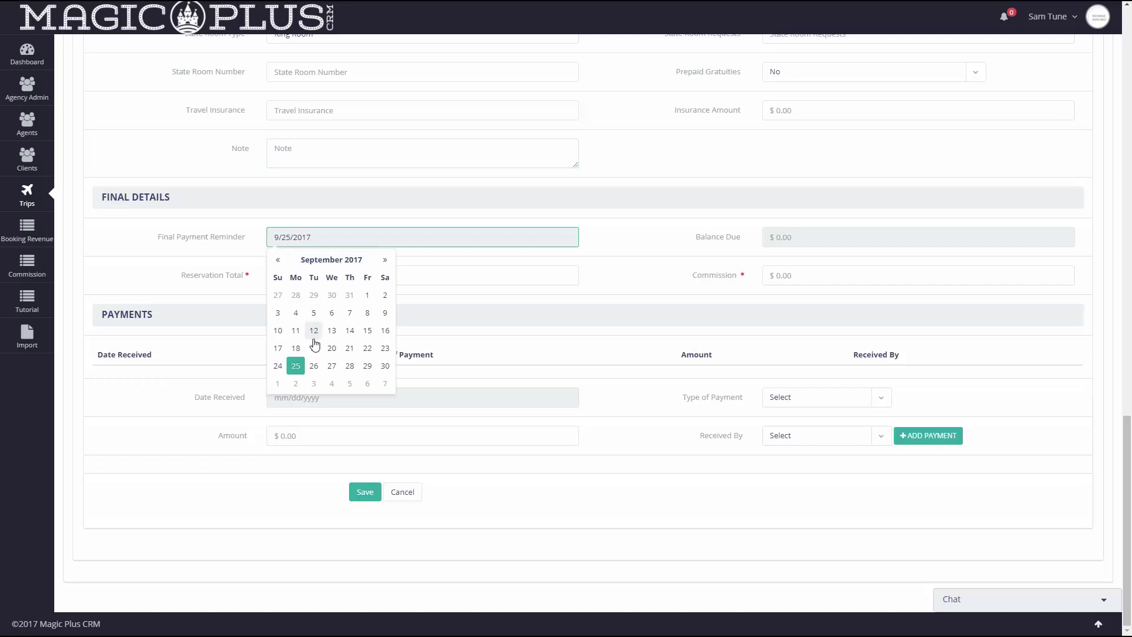
click(314, 349)
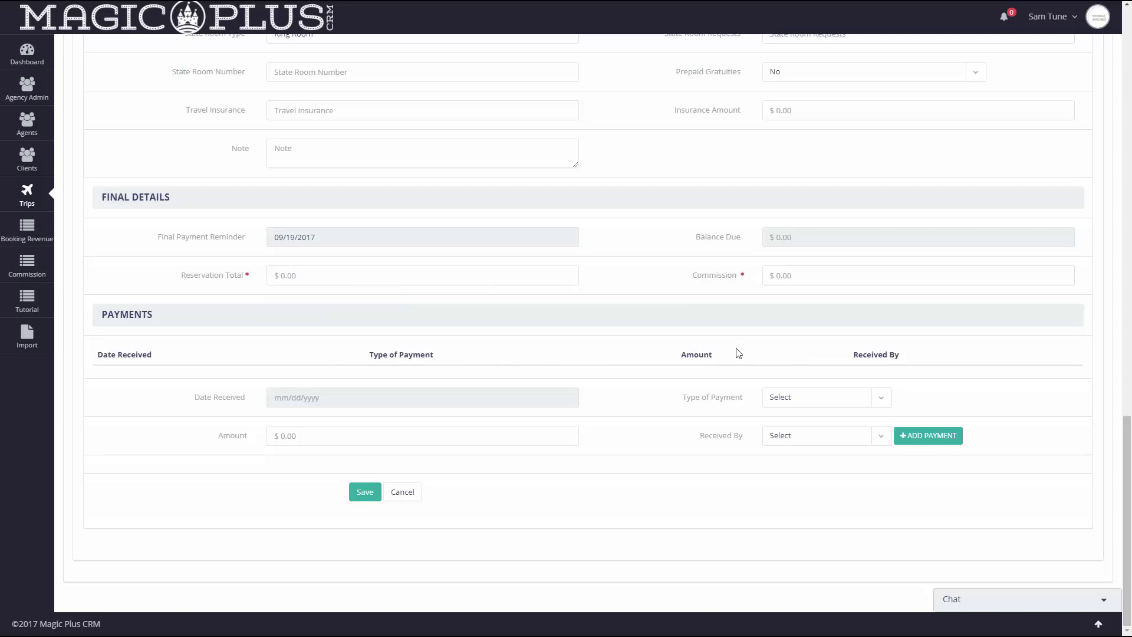
Step: Enter a $3,000.00 reservation total and $700.00 commission
click(358, 275)
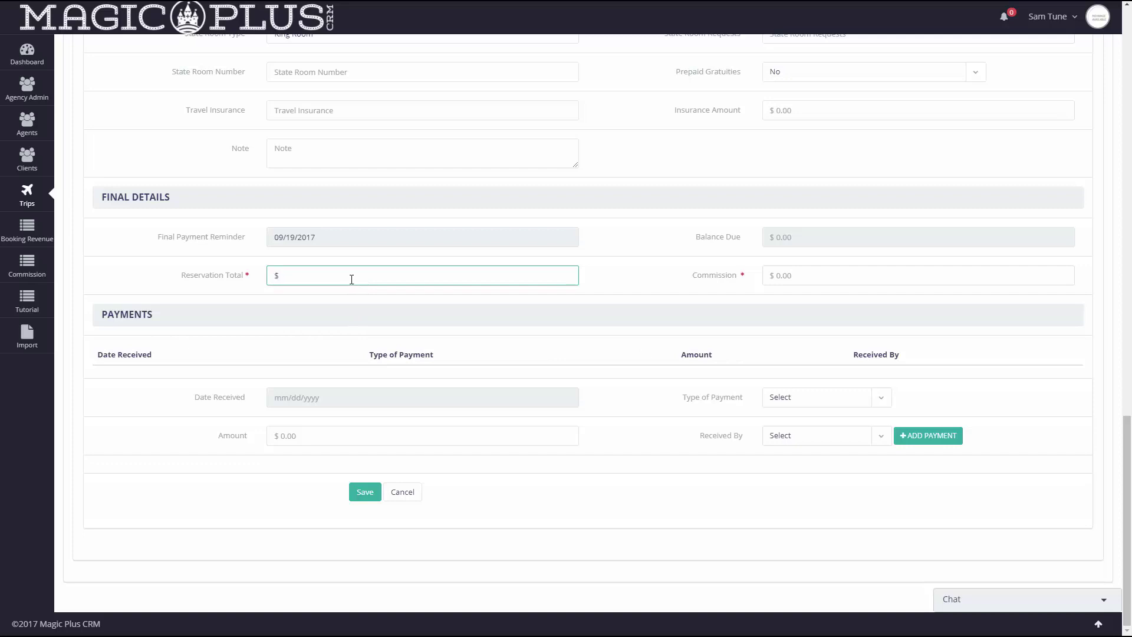
text(3,000)
click(653, 279)
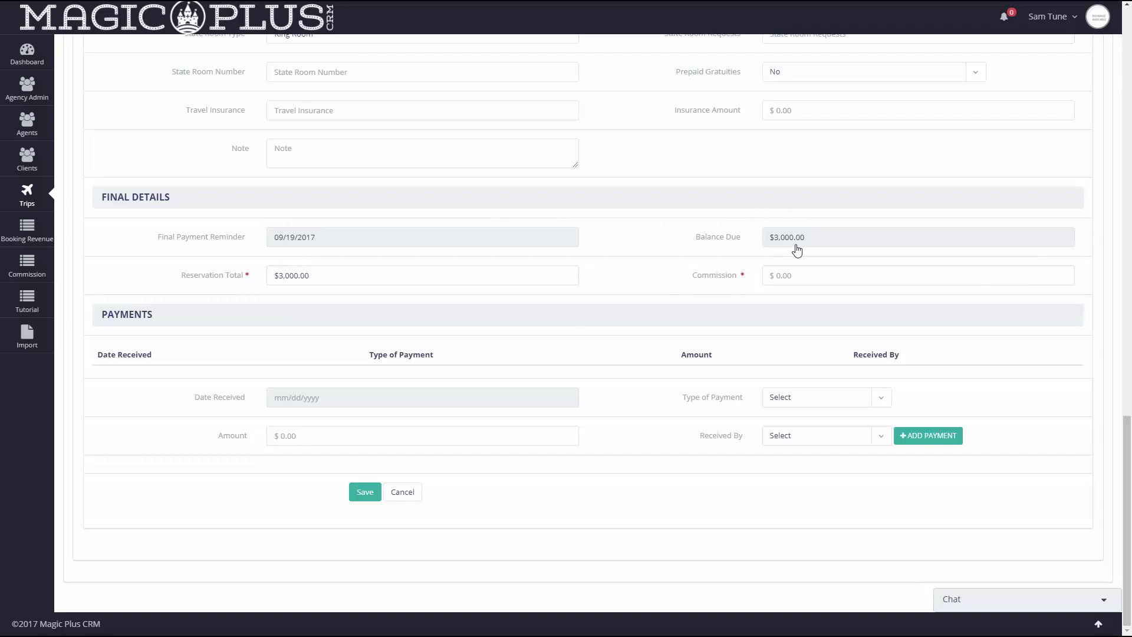
click(779, 275)
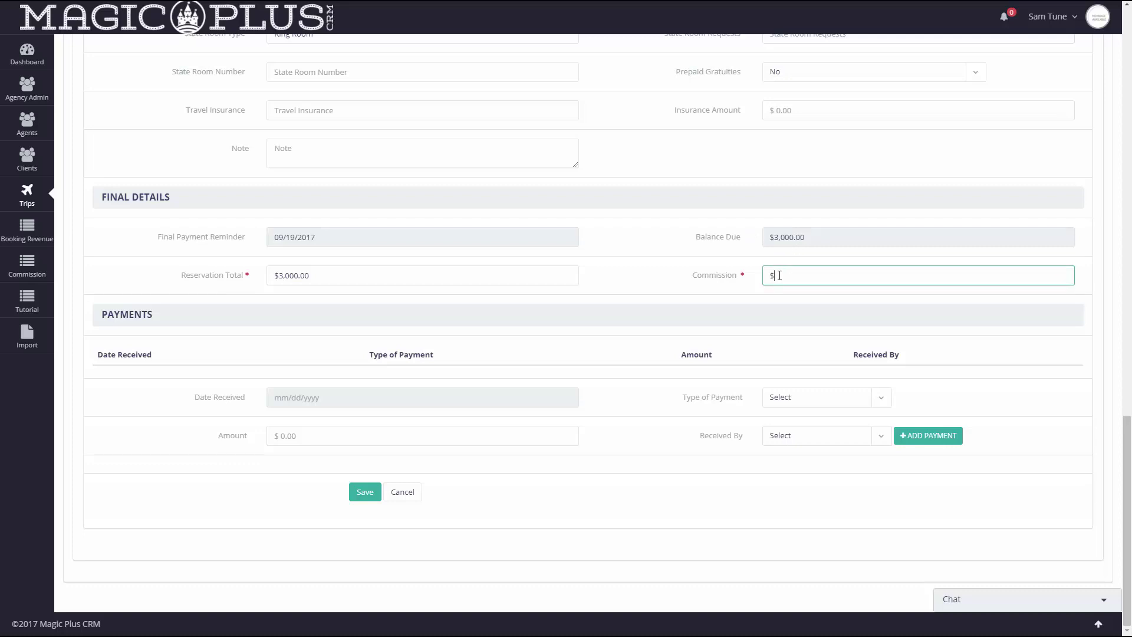
text(700)
click(668, 293)
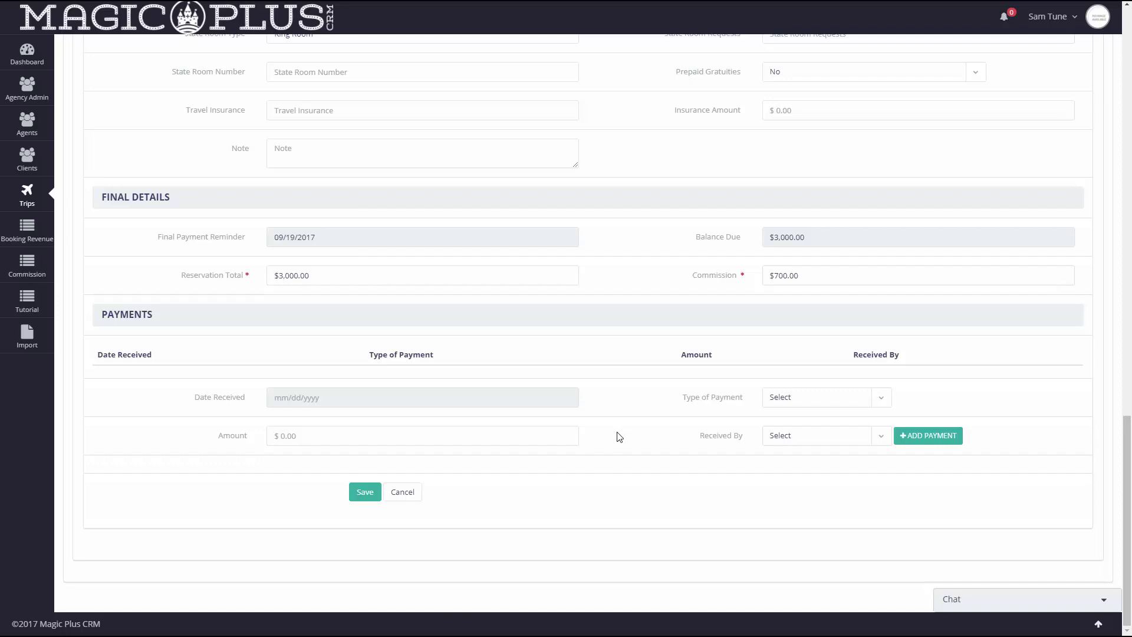
Step: Add a $1,500.00 VISA payment dated 10/18/2017, received by the admin agency user
click(395, 405)
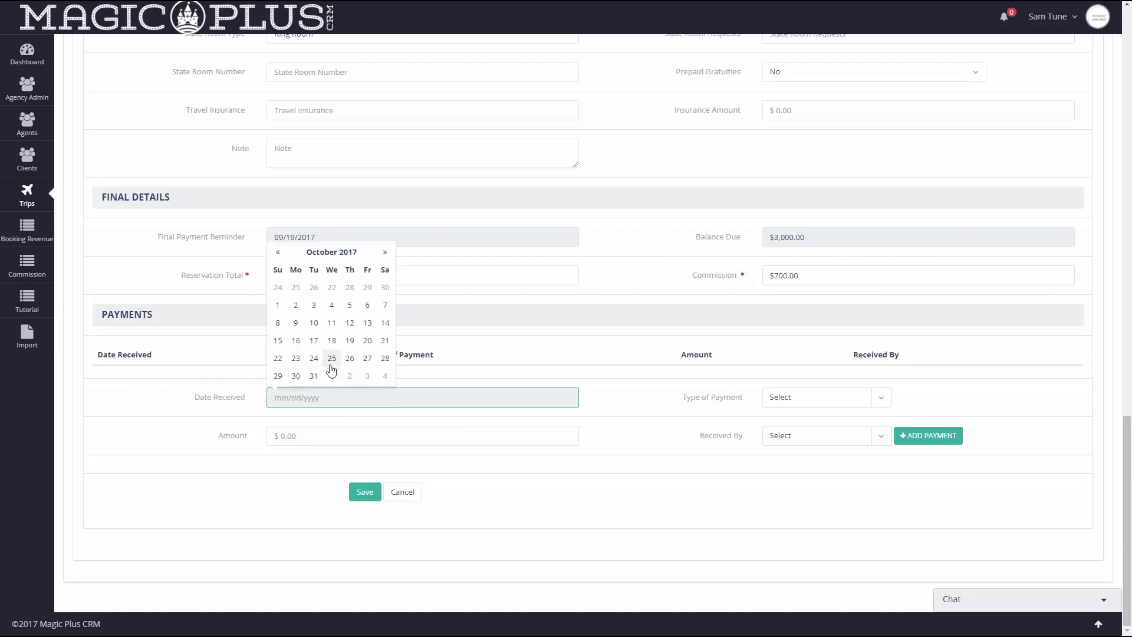
click(330, 342)
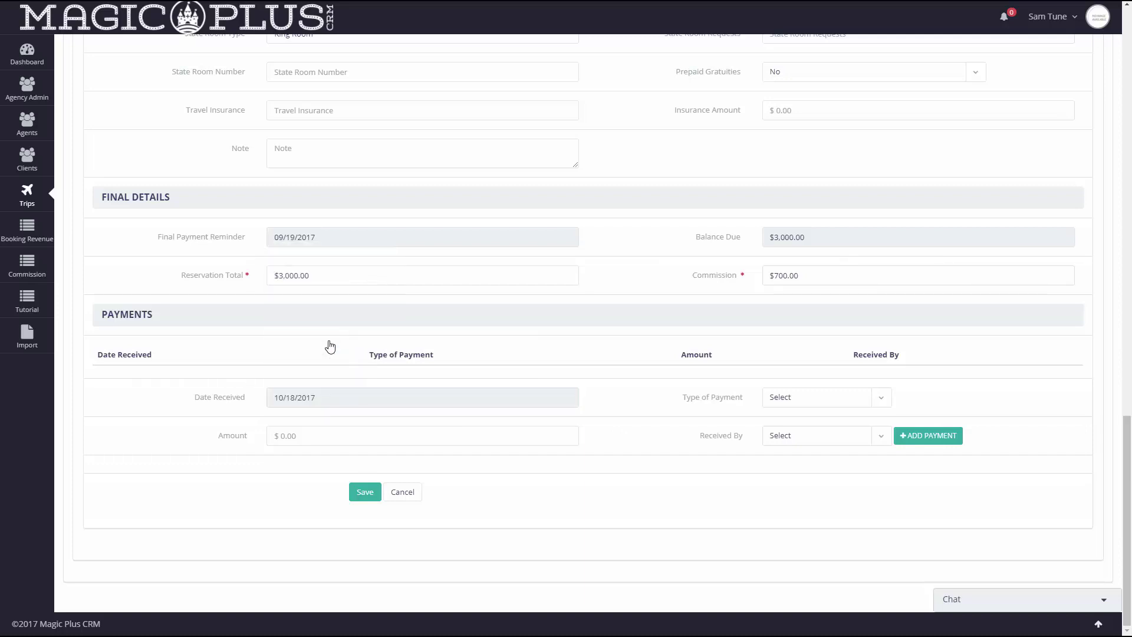
click(799, 405)
click(809, 479)
click(812, 437)
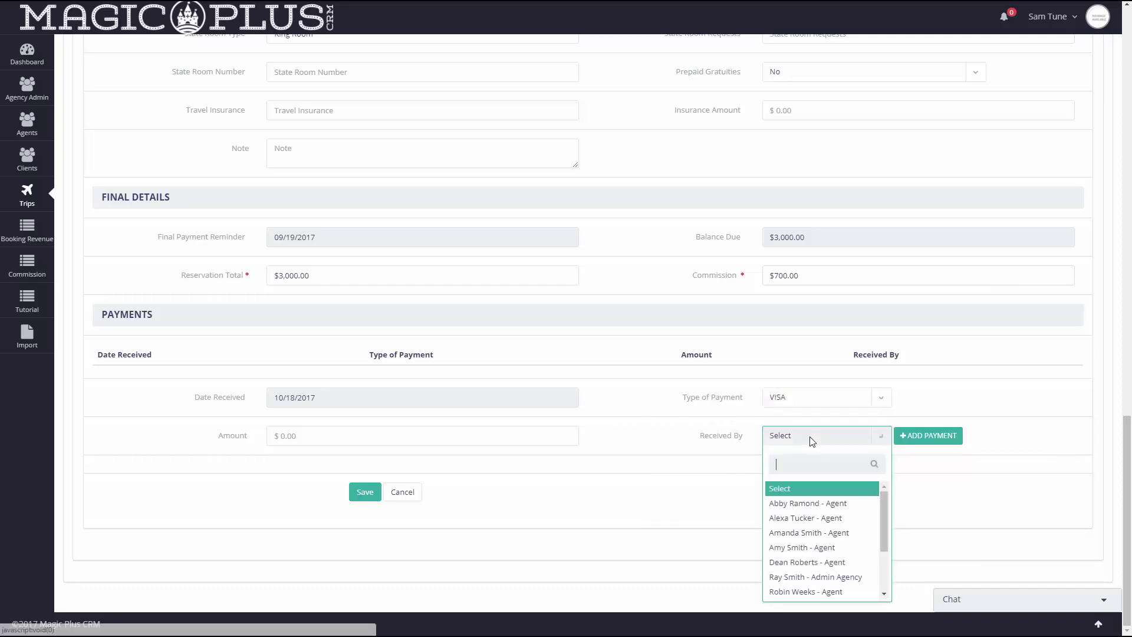
scroll(813, 581, down, 2)
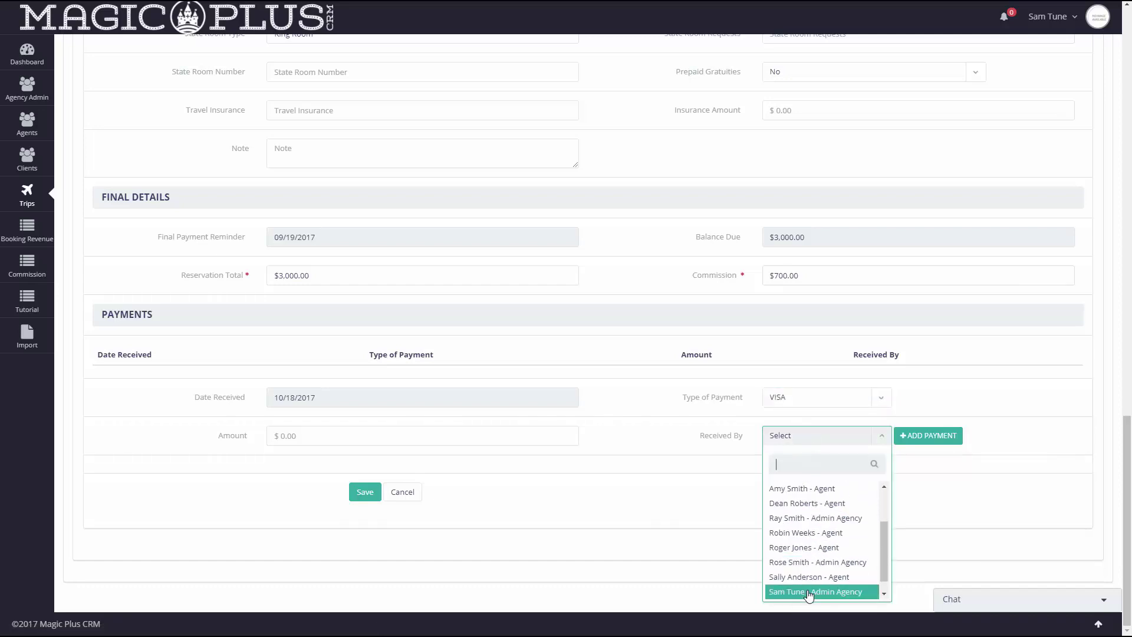
click(809, 595)
click(318, 425)
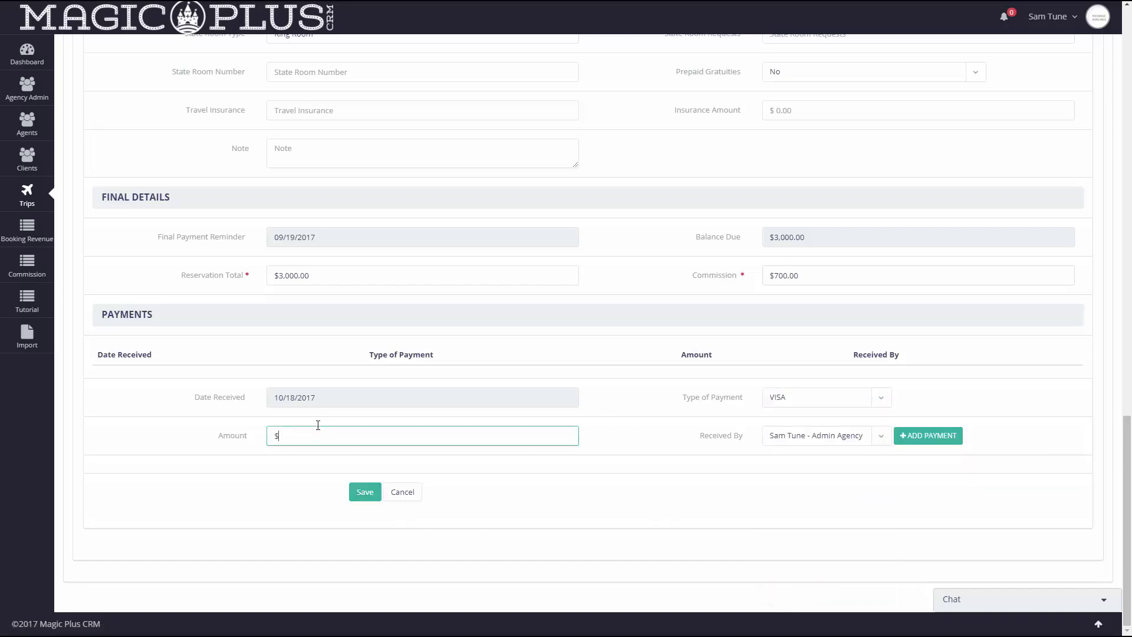
text(1,500)
click(914, 439)
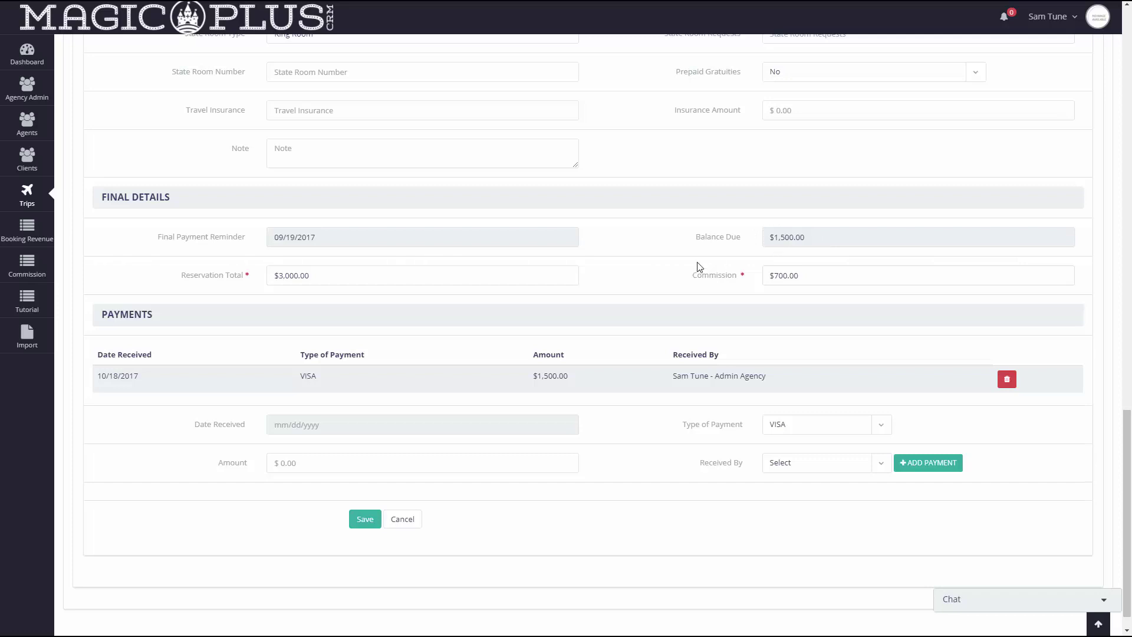
scroll(701, 268, down, 1)
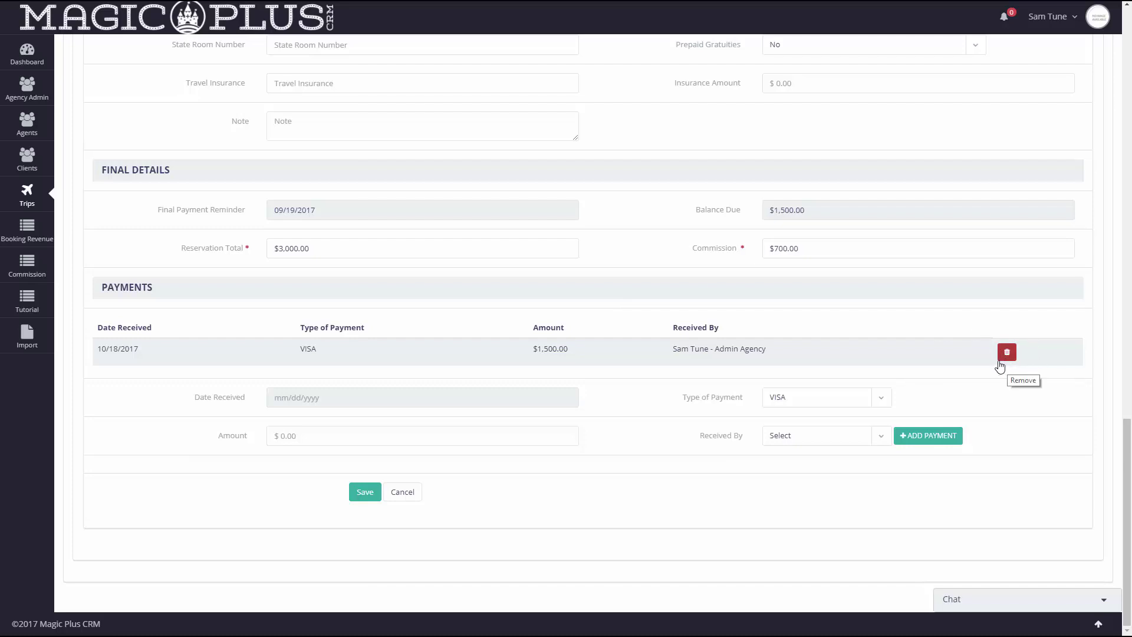
Step: Save cruise reservation 56985, leaving $700.00 commission and $1,500.00 balance due
click(365, 500)
scroll(391, 491, up, 5)
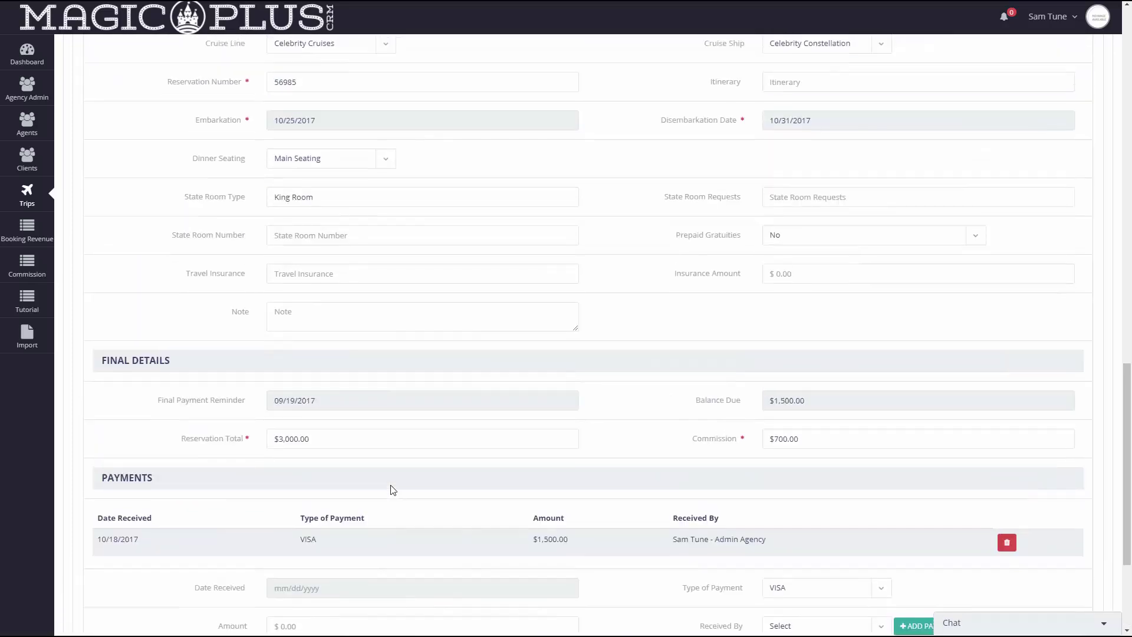
scroll(392, 489, up, 4)
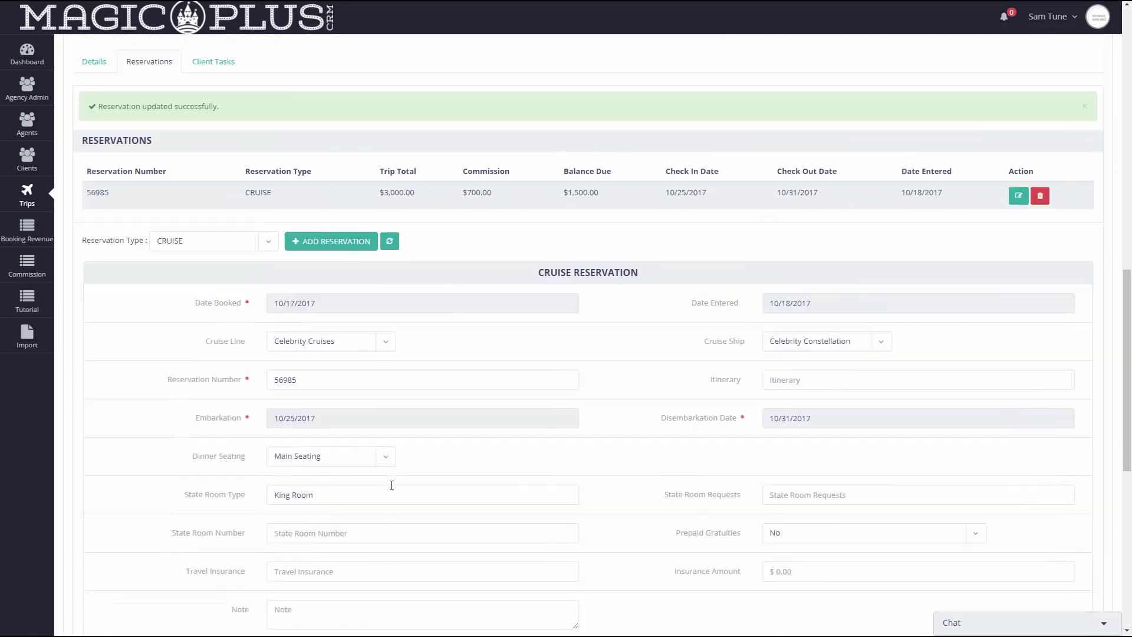
scroll(392, 485, up, 2)
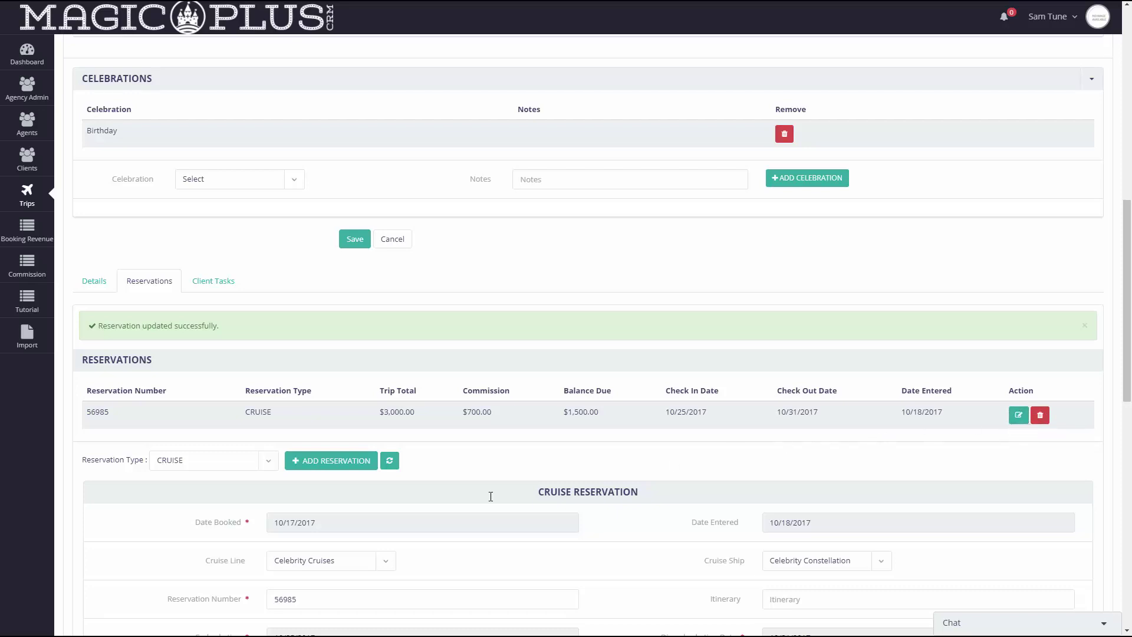
Step: Browse the Reservation Type list and close it without changing the type
click(269, 469)
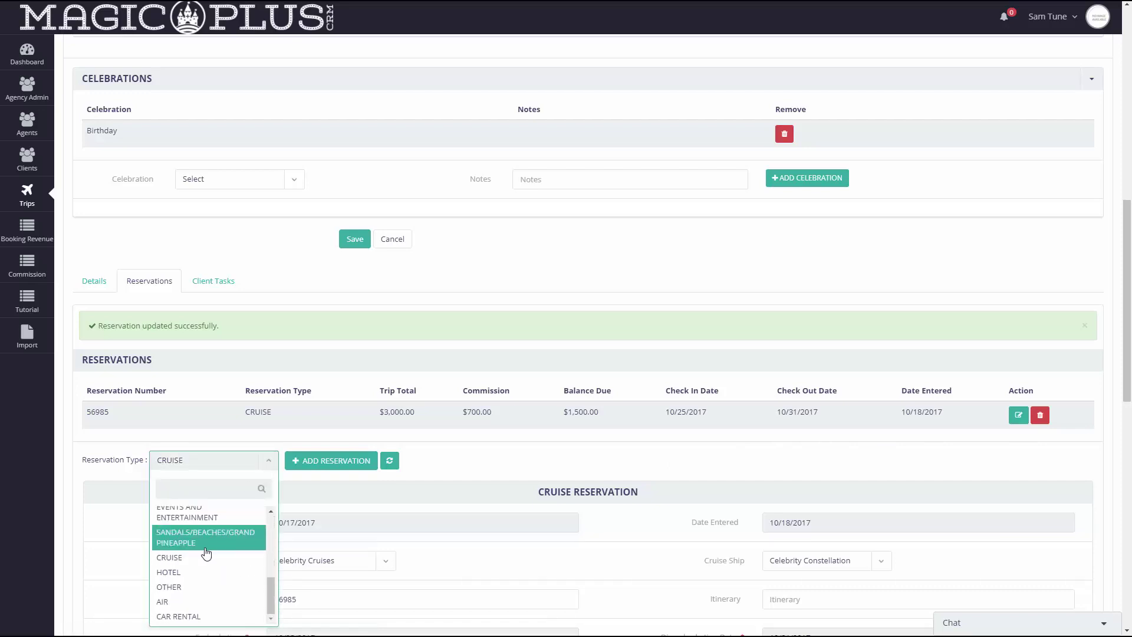
scroll(206, 553, down, 1)
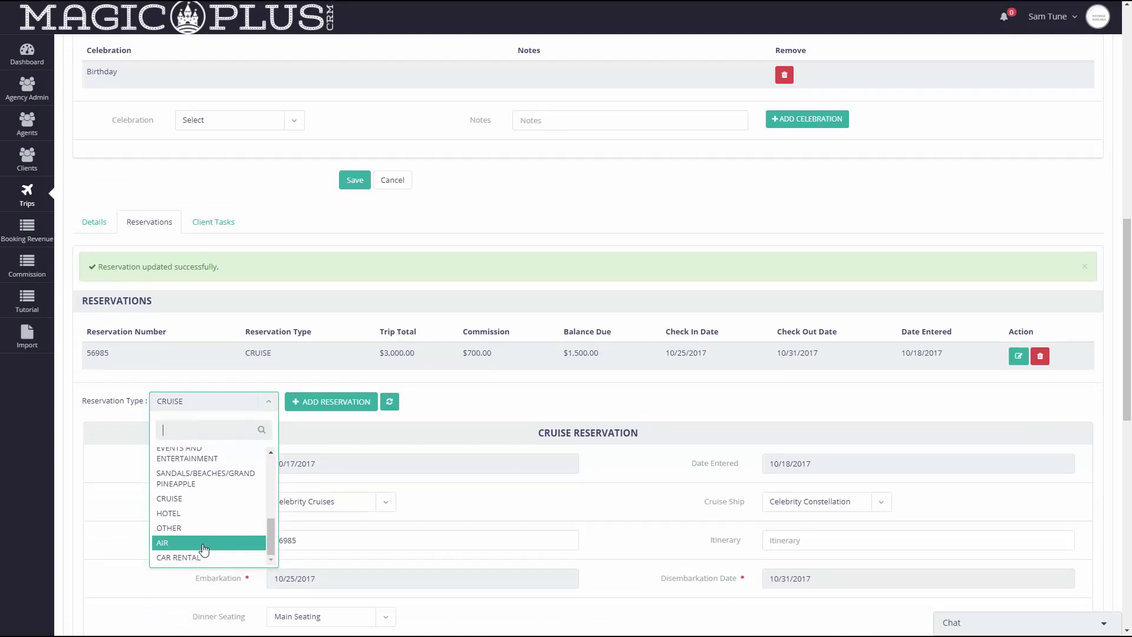
scroll(210, 518, up, 3)
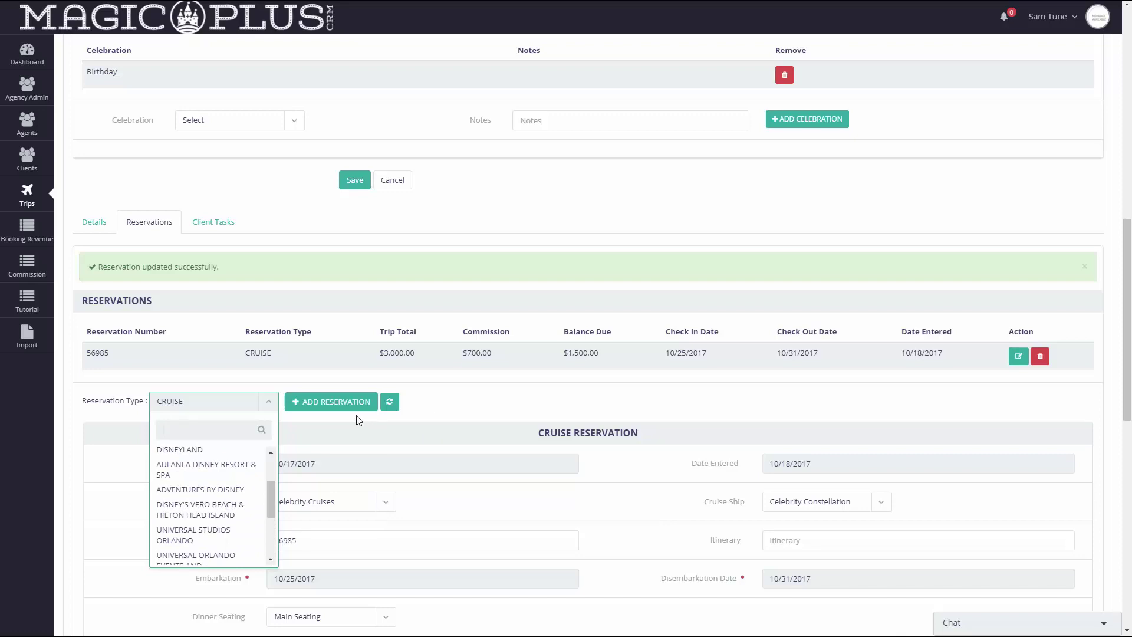
scroll(223, 453, up, 1)
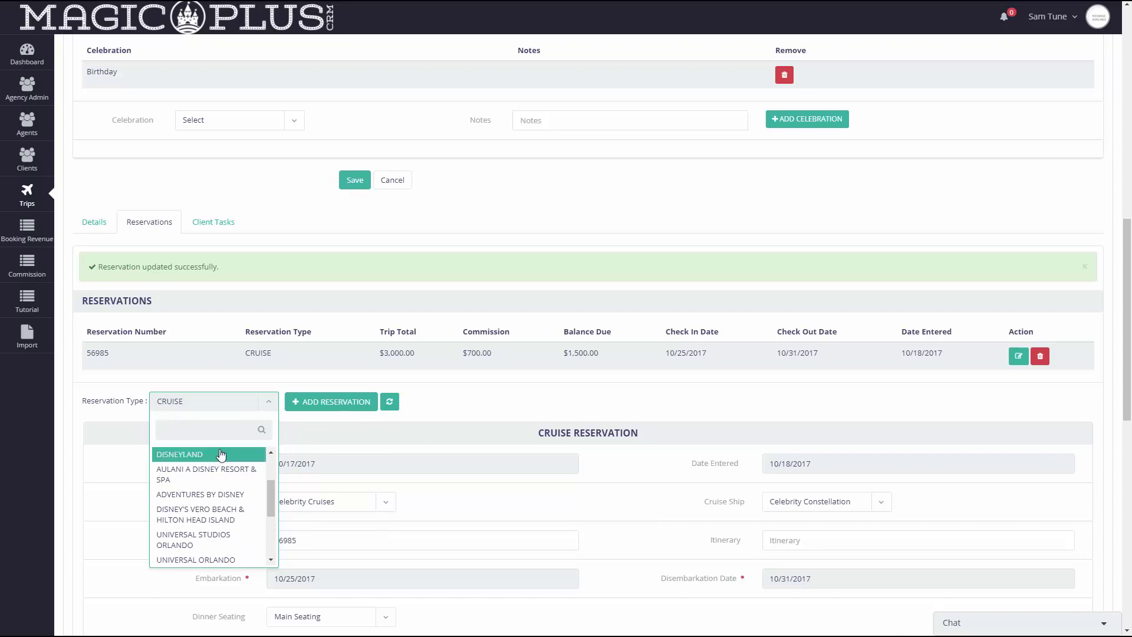
double_click(436, 418)
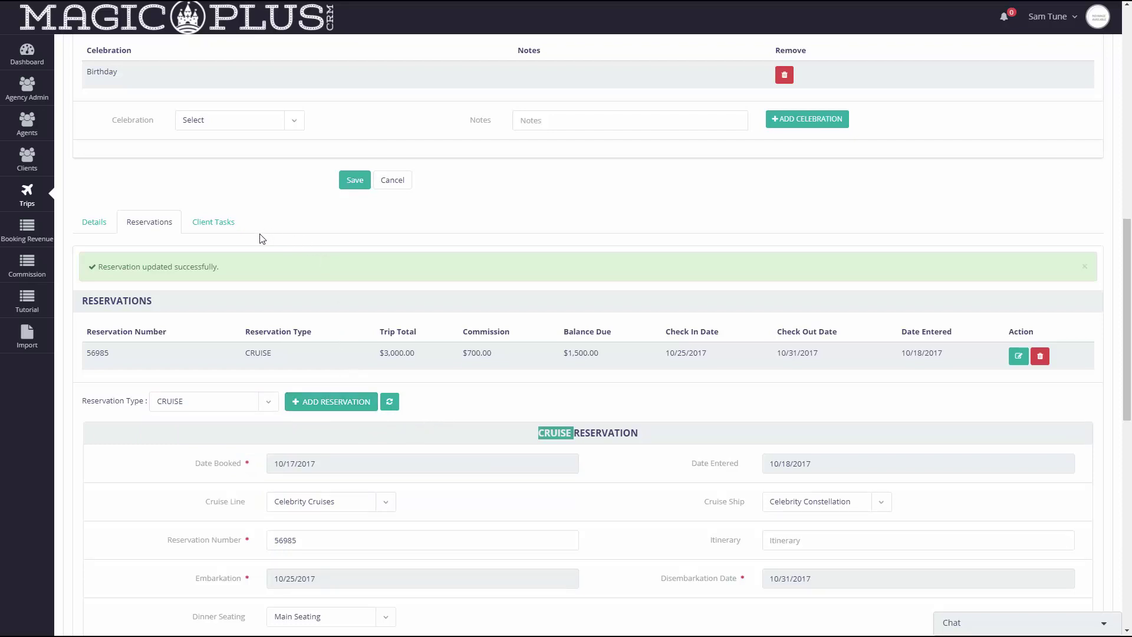
Step: Check the trip's empty Client Tasks, cancelling a new task without adding it
click(218, 228)
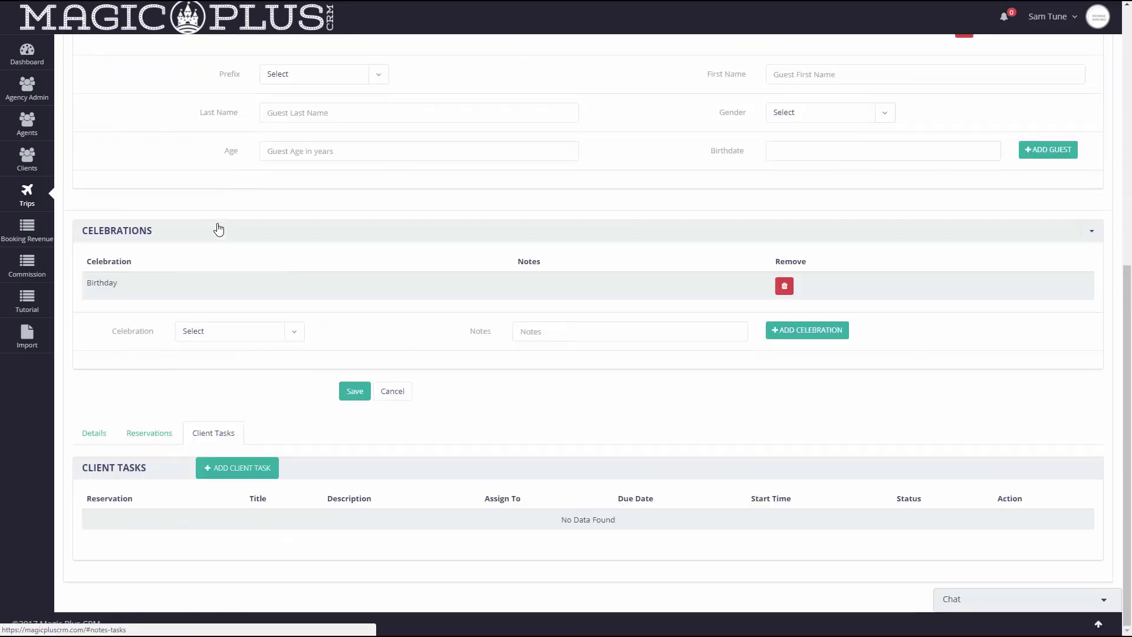
click(264, 470)
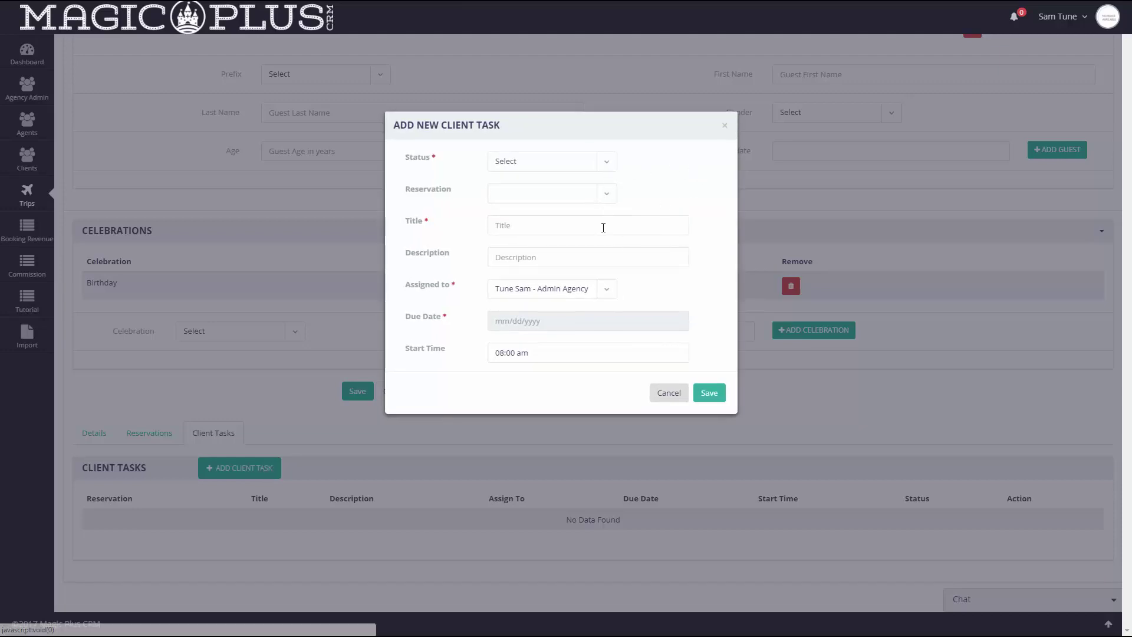
click(661, 394)
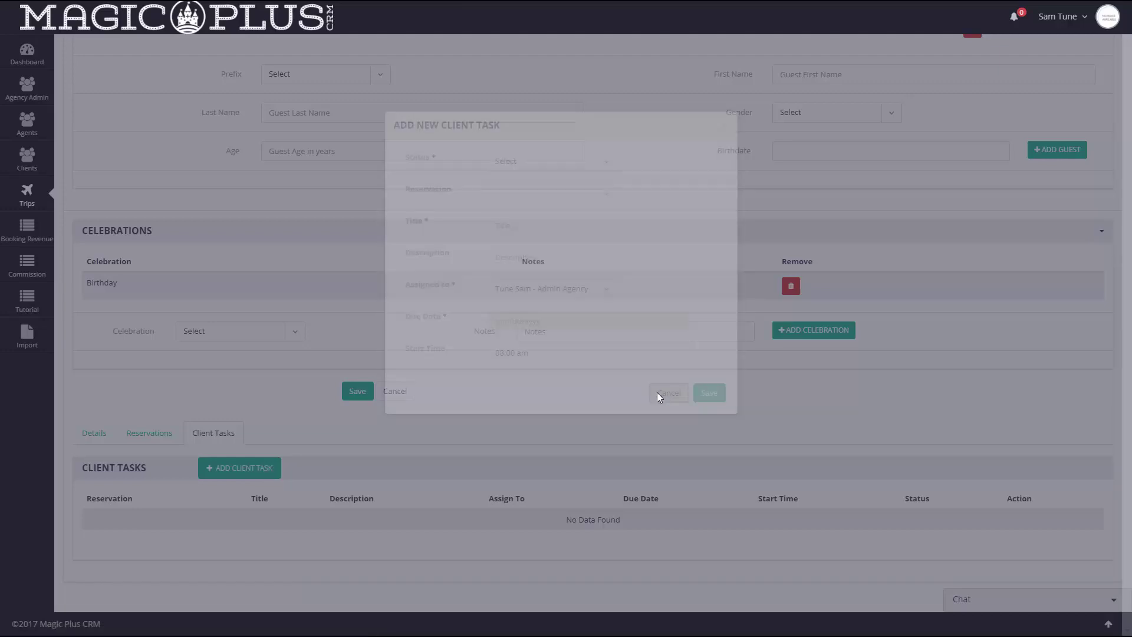
scroll(472, 431, up, 8)
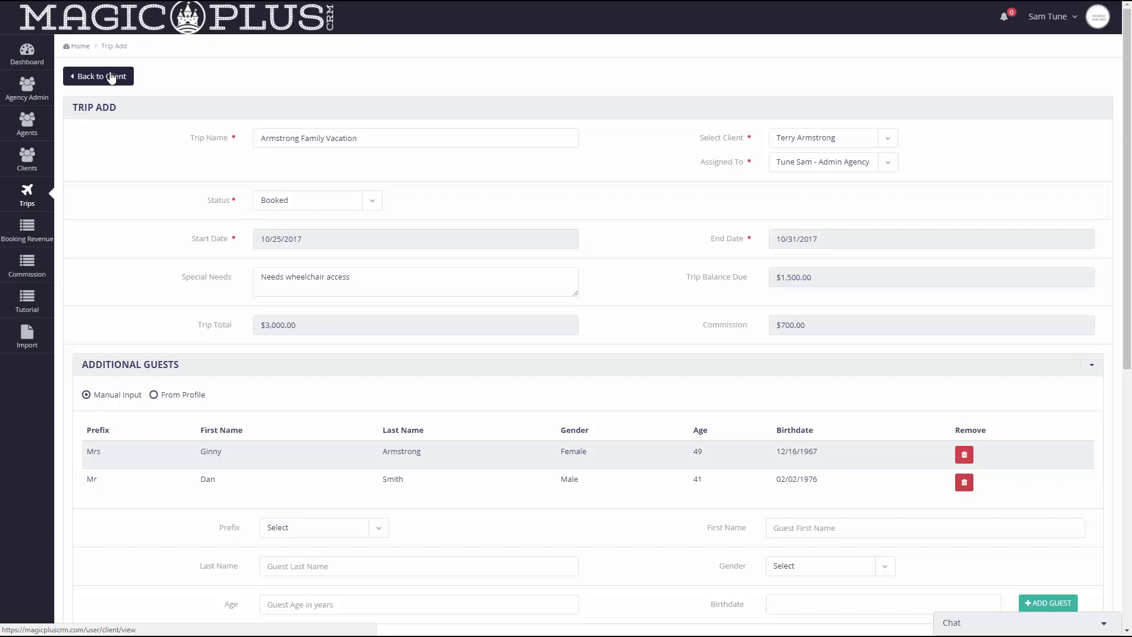
mouse_move(26, 194)
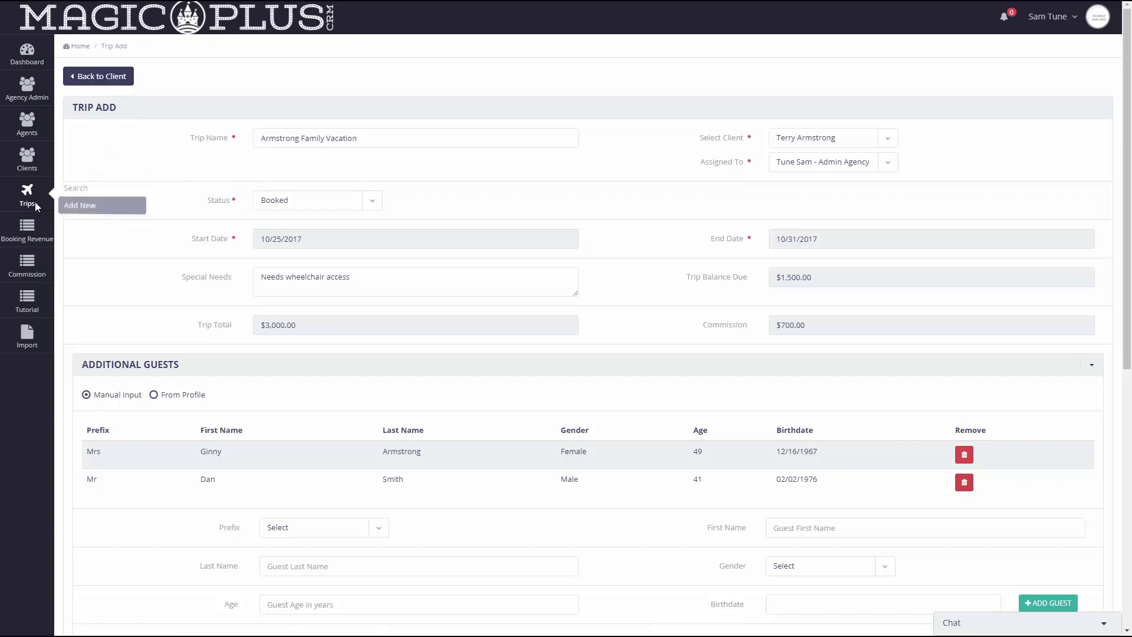
Step: Go to Trips > Search to list trips, Armstrong Family Vacation first
click(74, 189)
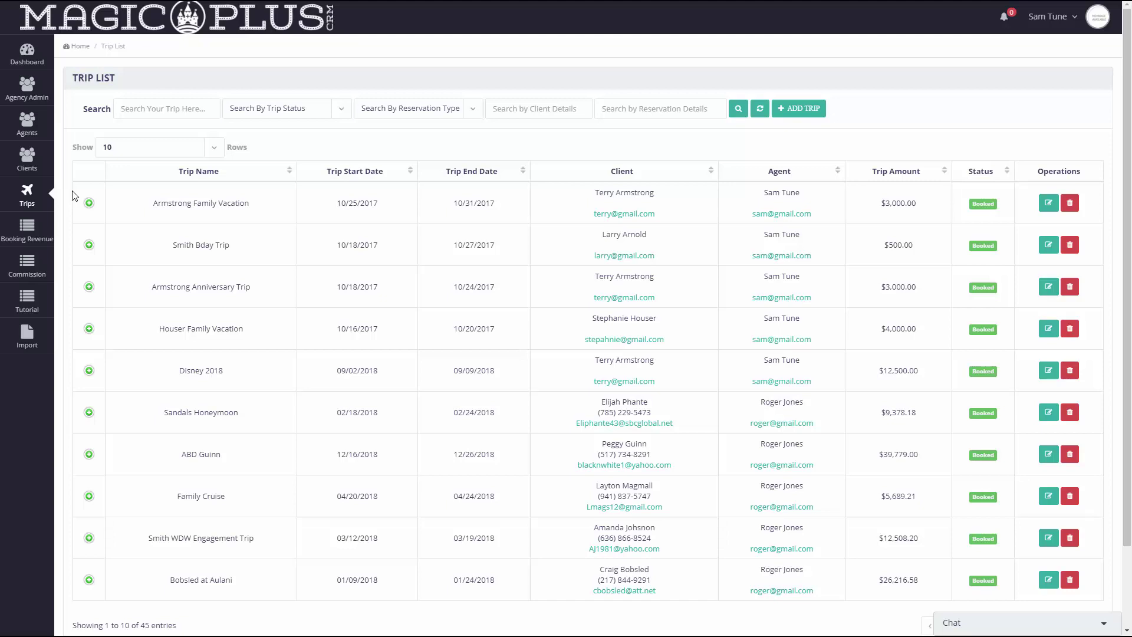
click(214, 152)
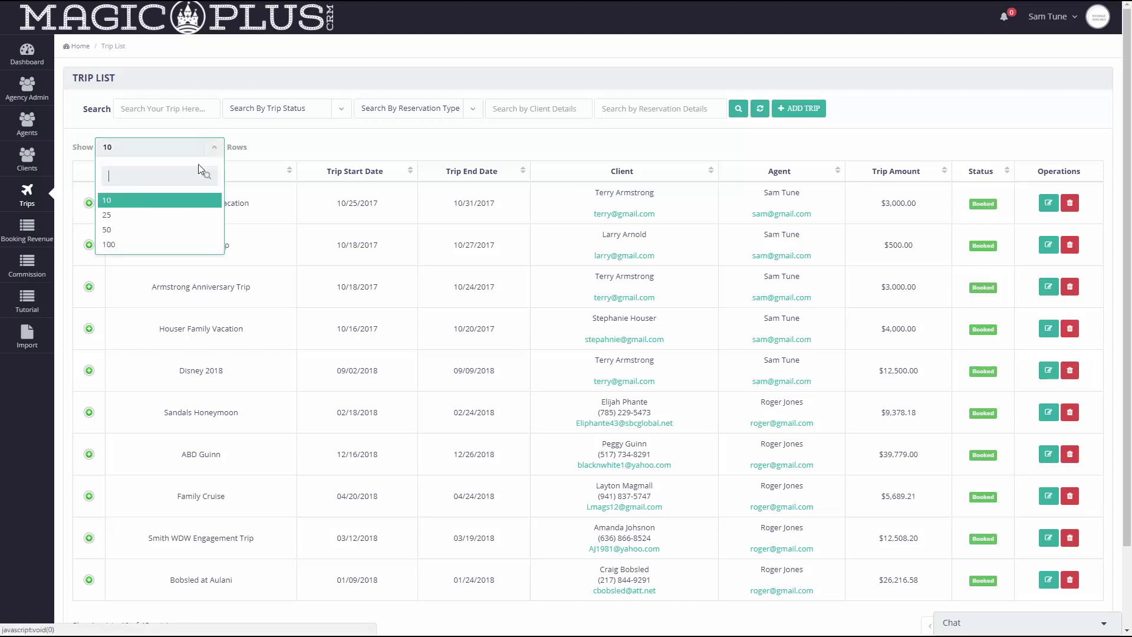
click(284, 152)
click(170, 112)
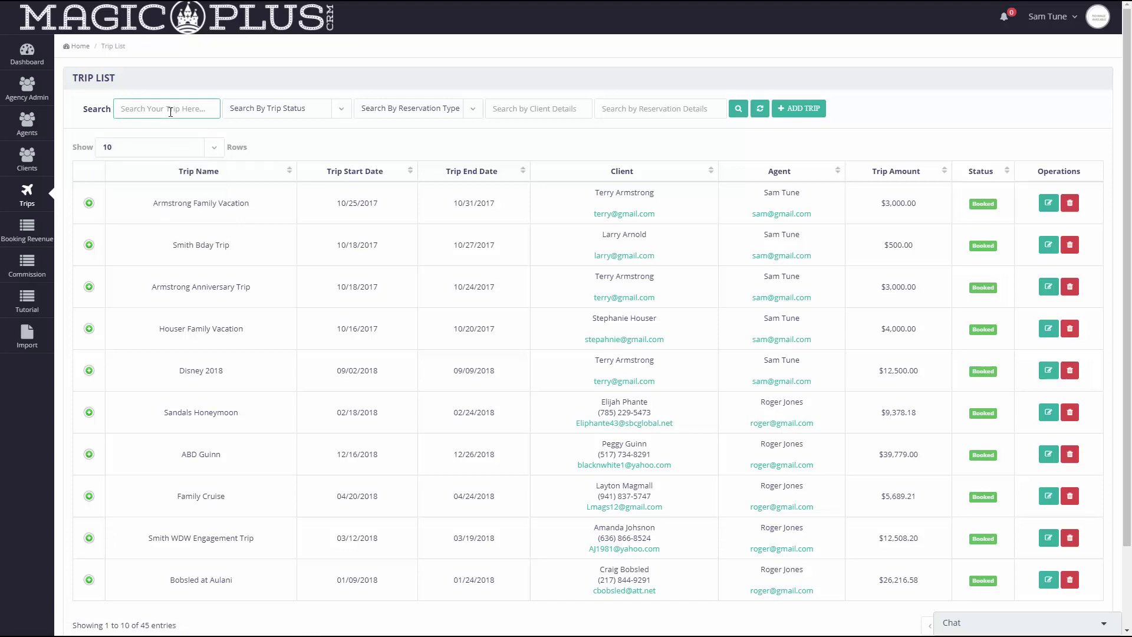
text(armstrong)
click(304, 110)
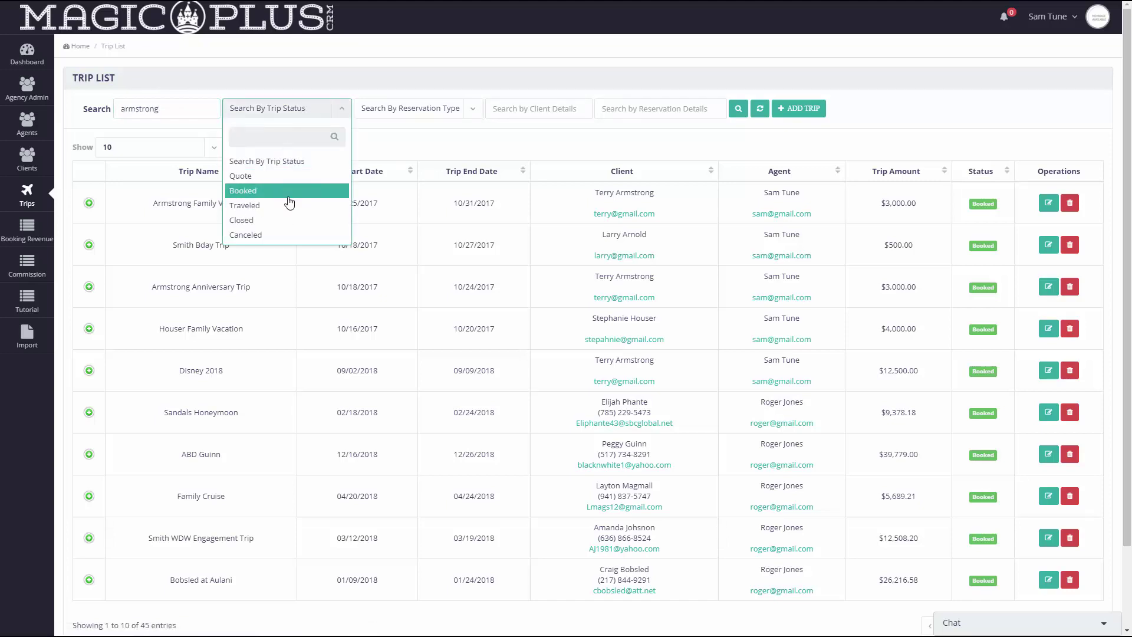
click(454, 145)
click(469, 112)
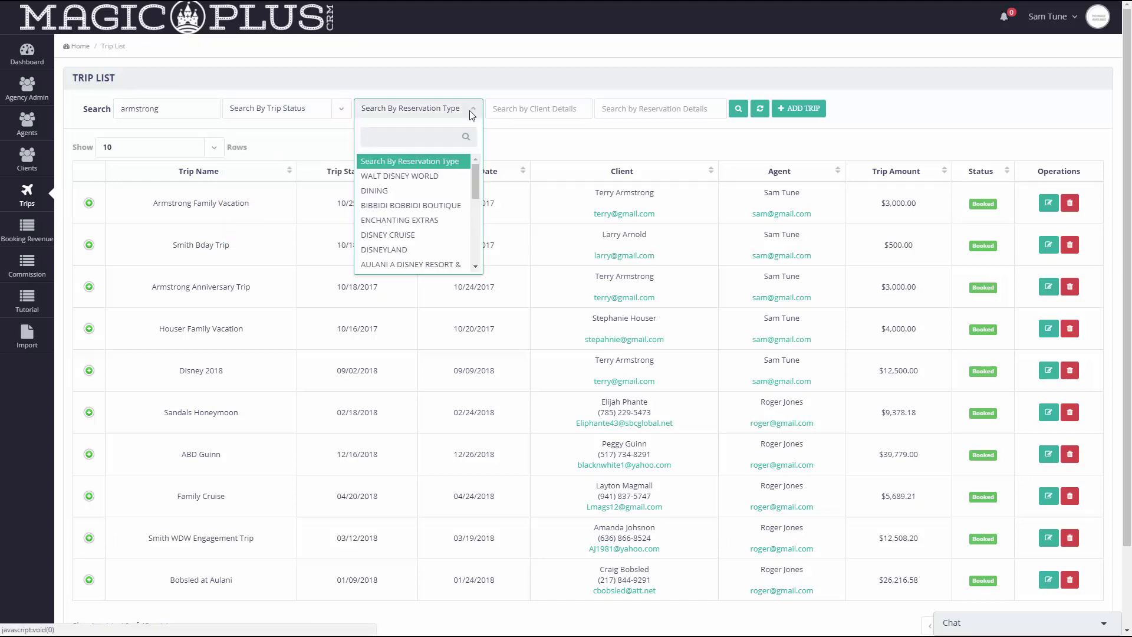
click(598, 138)
click(577, 112)
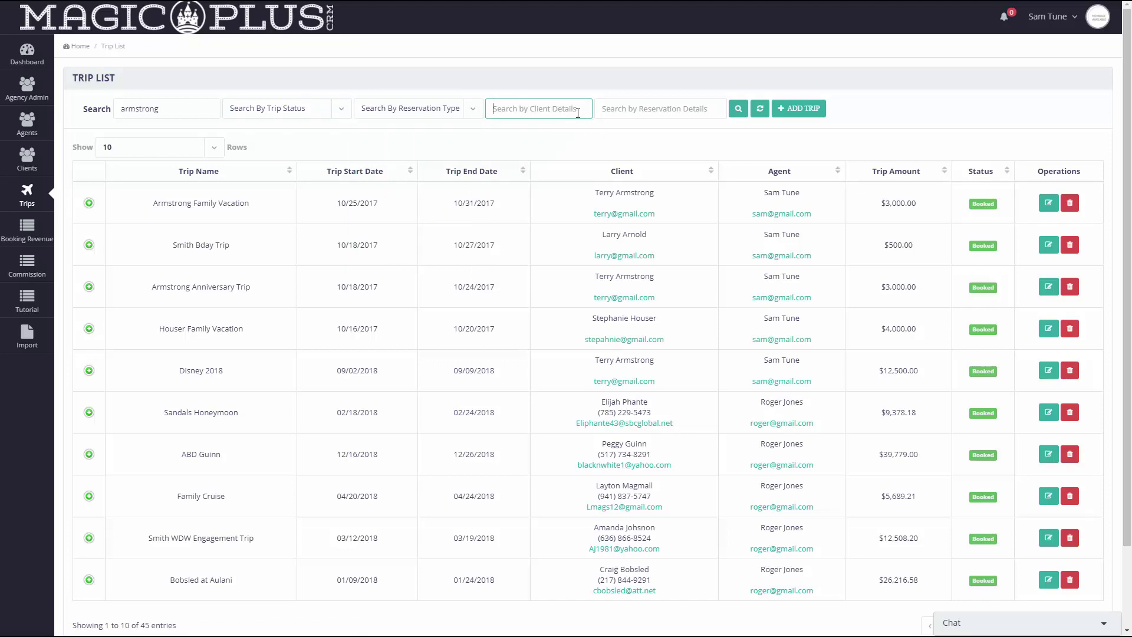
text(8754)
key(BackSpace)
key(BackSpace)
key(BackSpace)
key(BackSpace)
text(armstr)
text(ong)
click(755, 115)
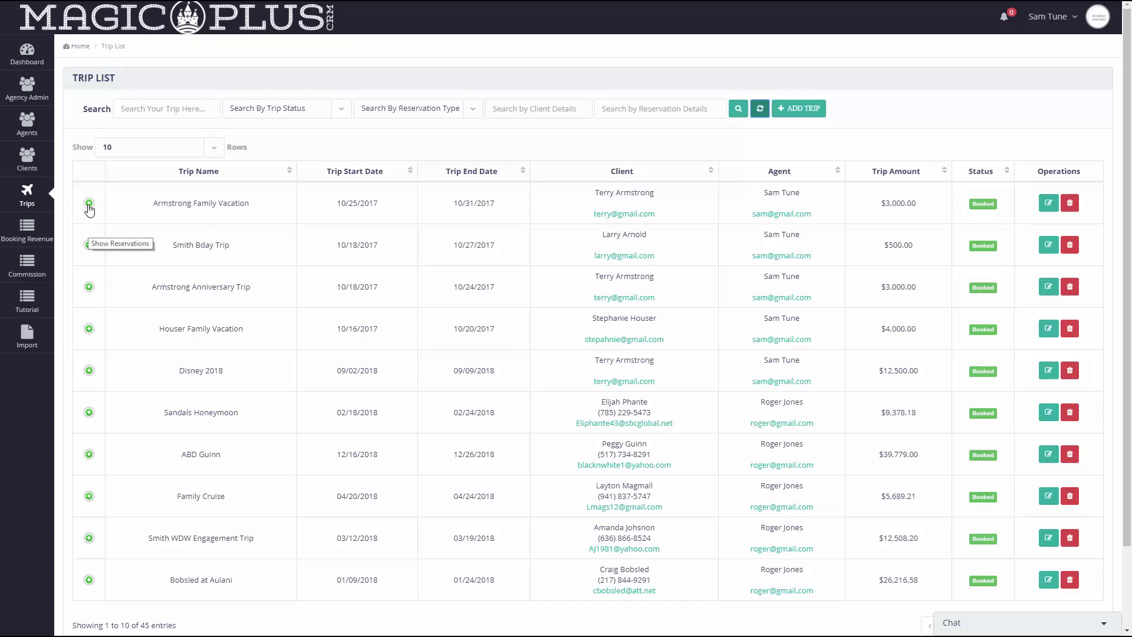
Step: Expand Armstrong Family Vacation to show its cruise reservation details
click(88, 204)
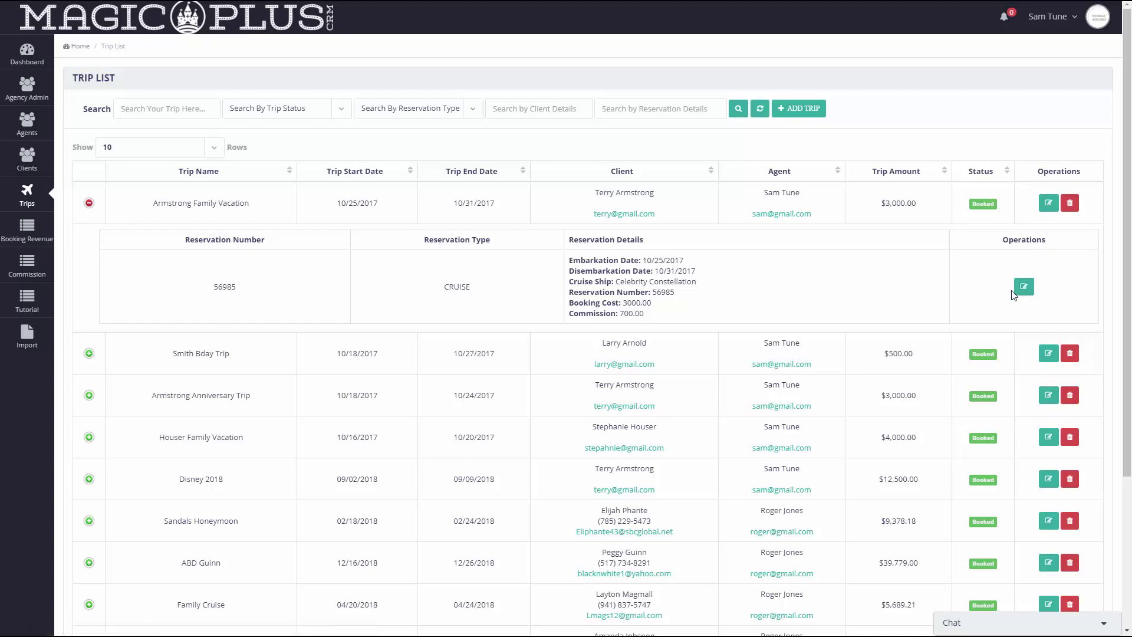
Step: Sort the trip list by Trip End Date, latest first
click(523, 171)
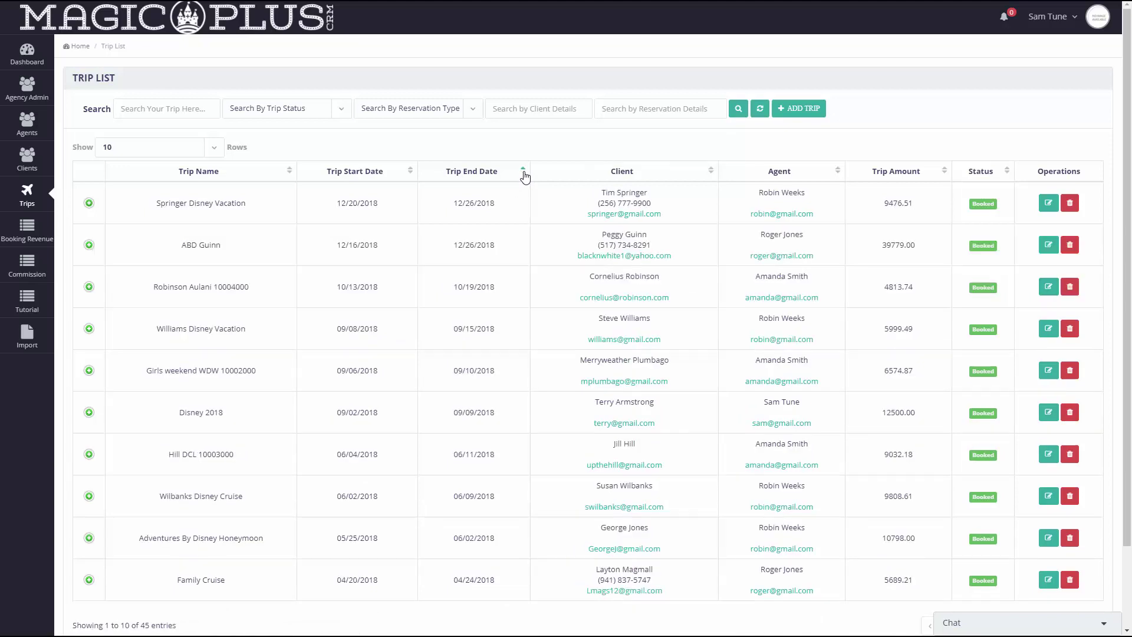